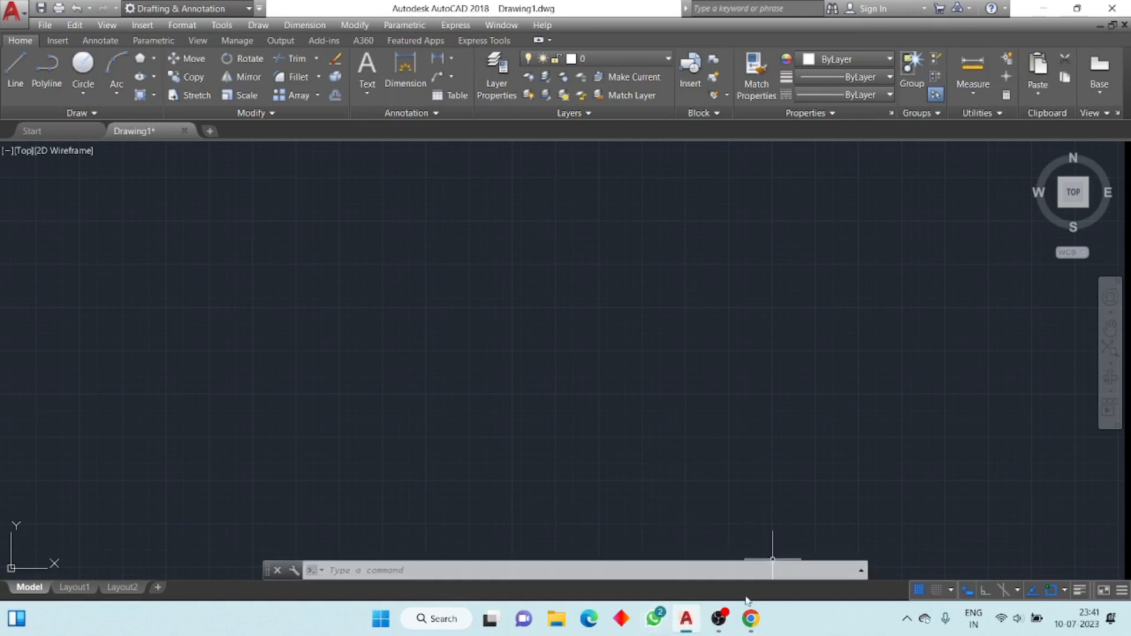
- Switch to Chrome and open the LIFE DREAM DESIGN channel page from the YouTube search results
left_click(749, 620)
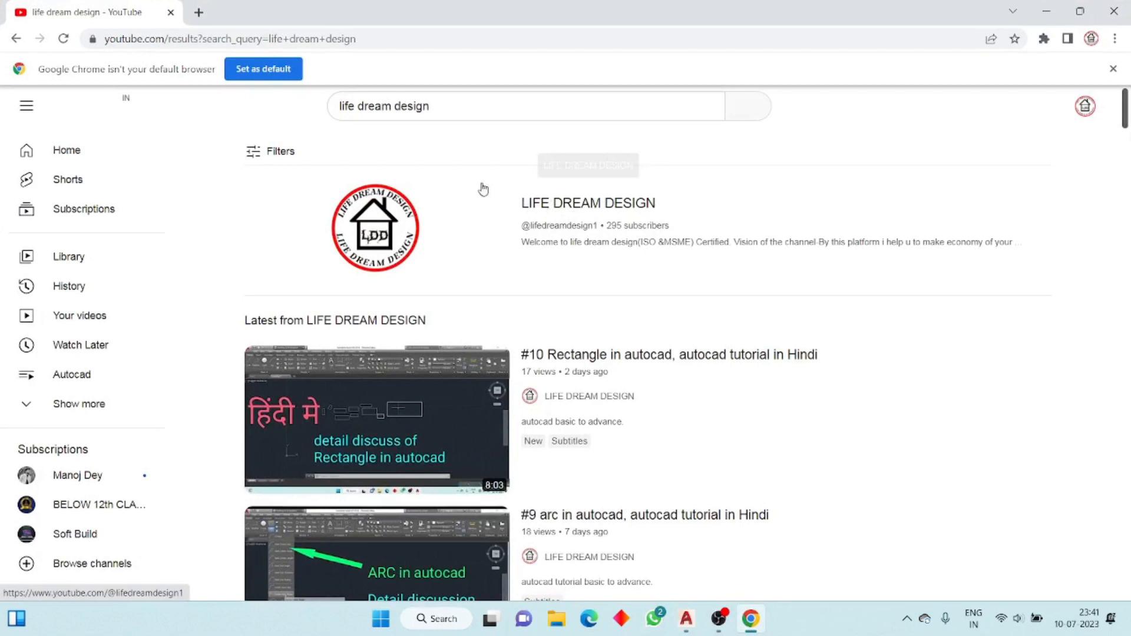
left_click(491, 108)
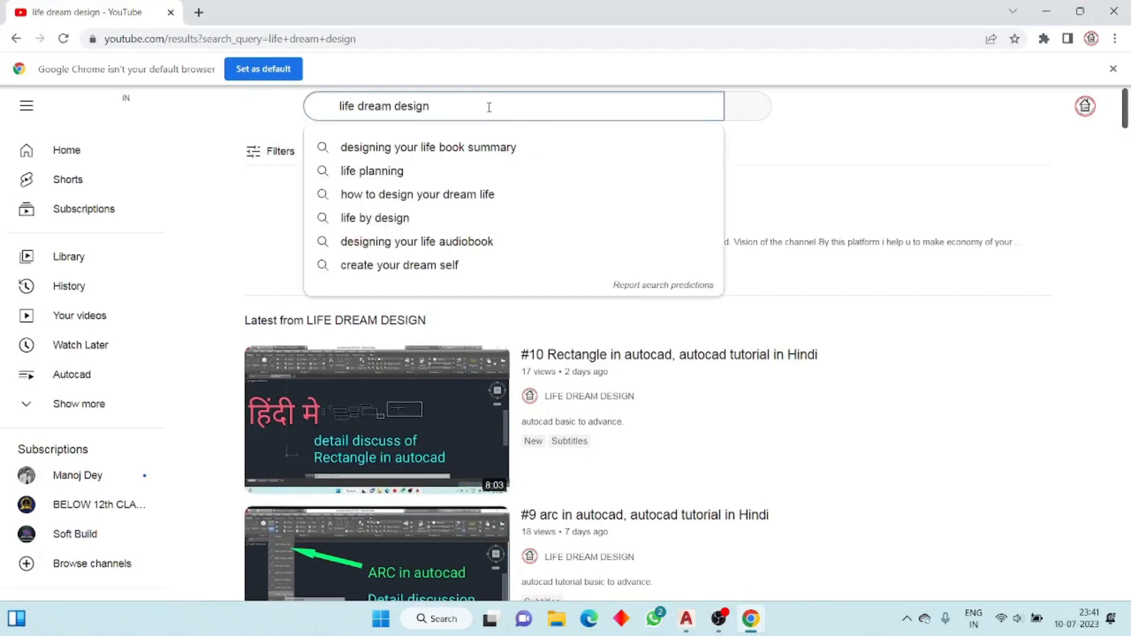
left_click_drag(458, 104, 338, 112)
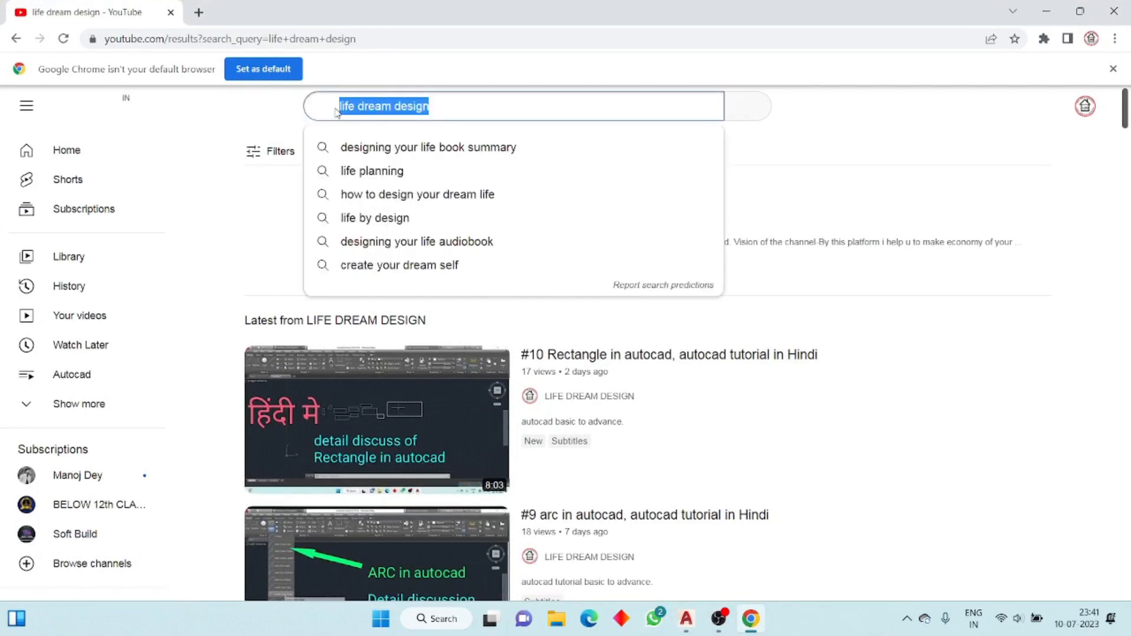
left_click(611, 104)
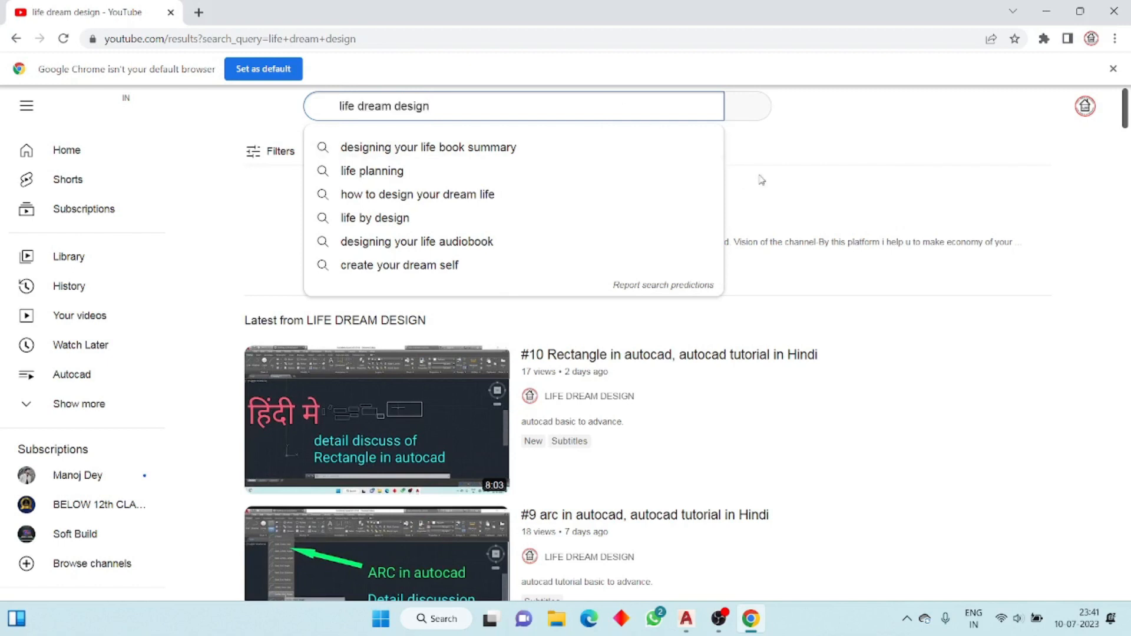
left_click(776, 195)
left_click(587, 203)
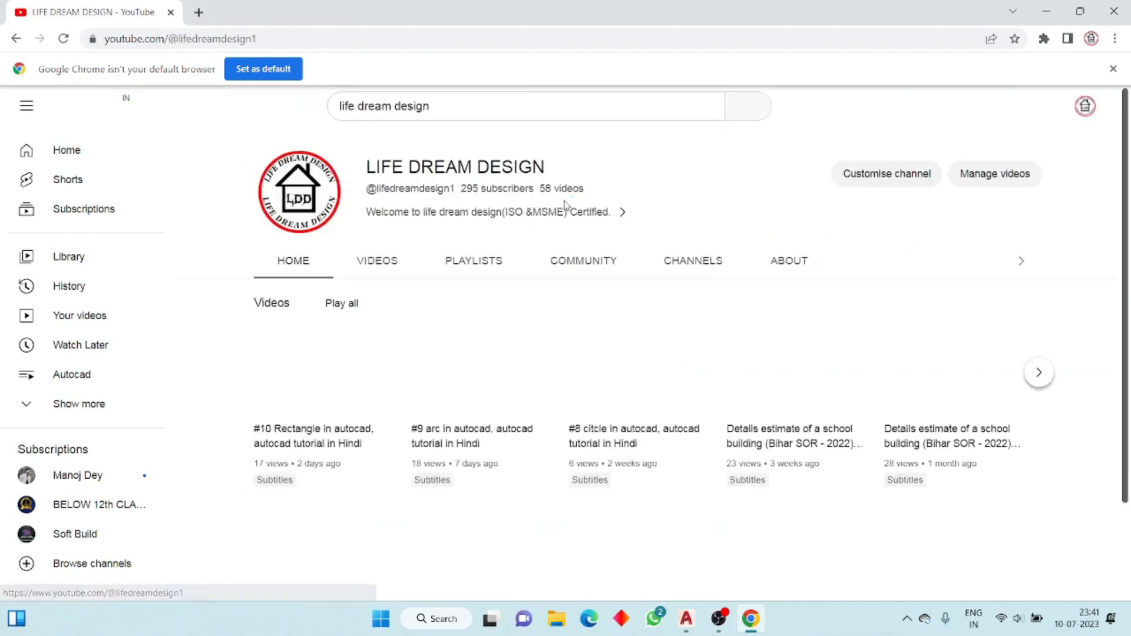
- Look through the channel's uploaded AutoCAD tutorial videos and return to AutoCAD
scroll(632, 228, "down", 2)
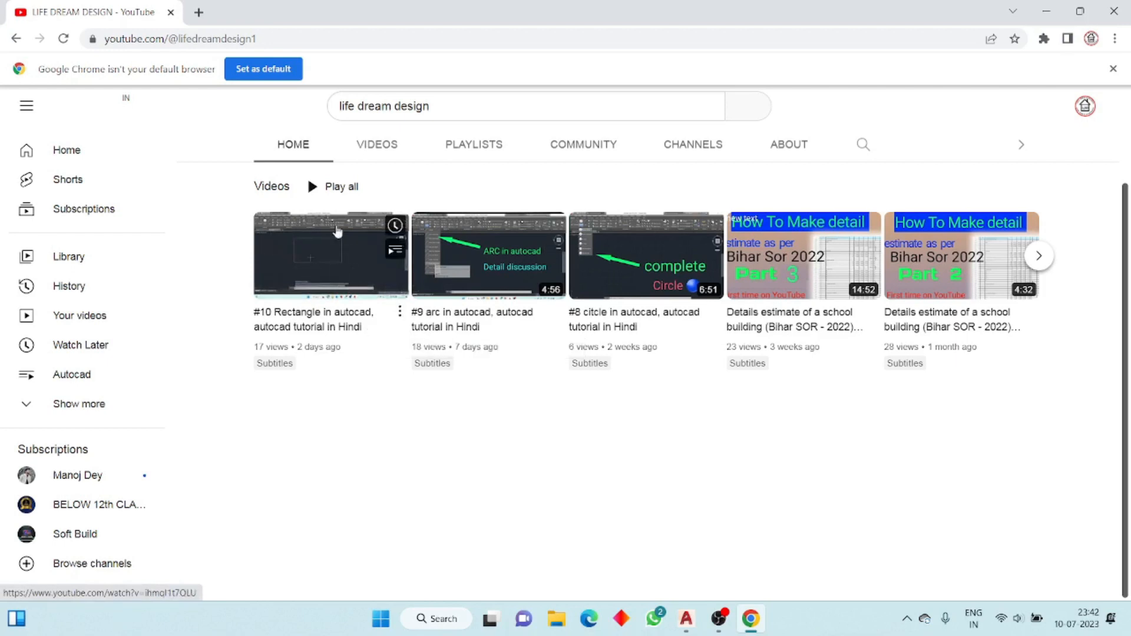
left_click(378, 149)
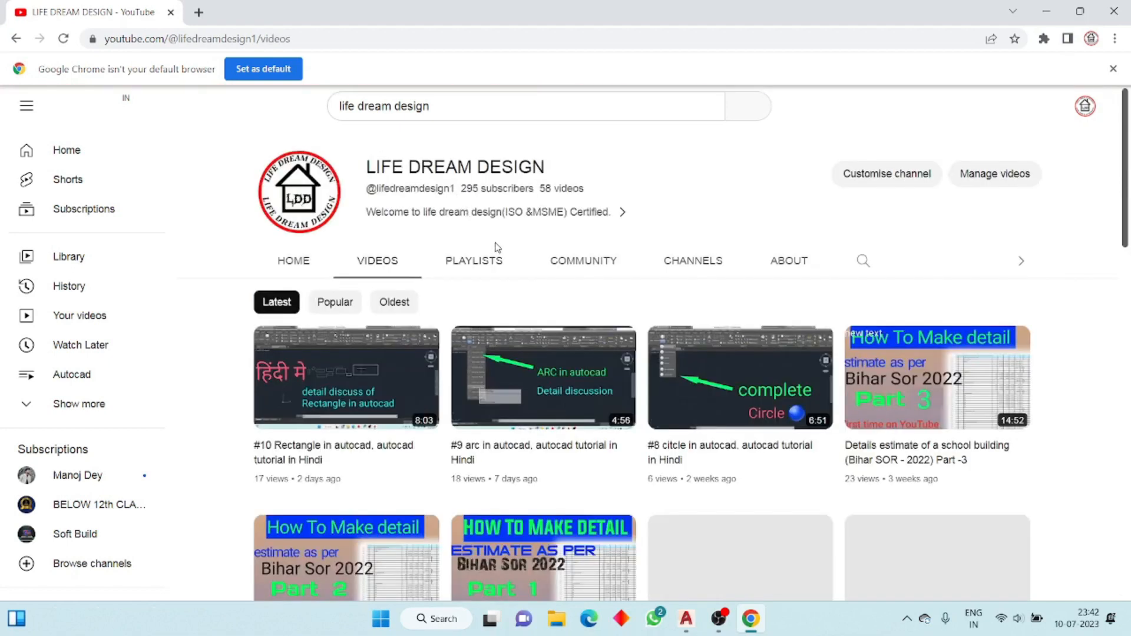
scroll(555, 233, "down", 2)
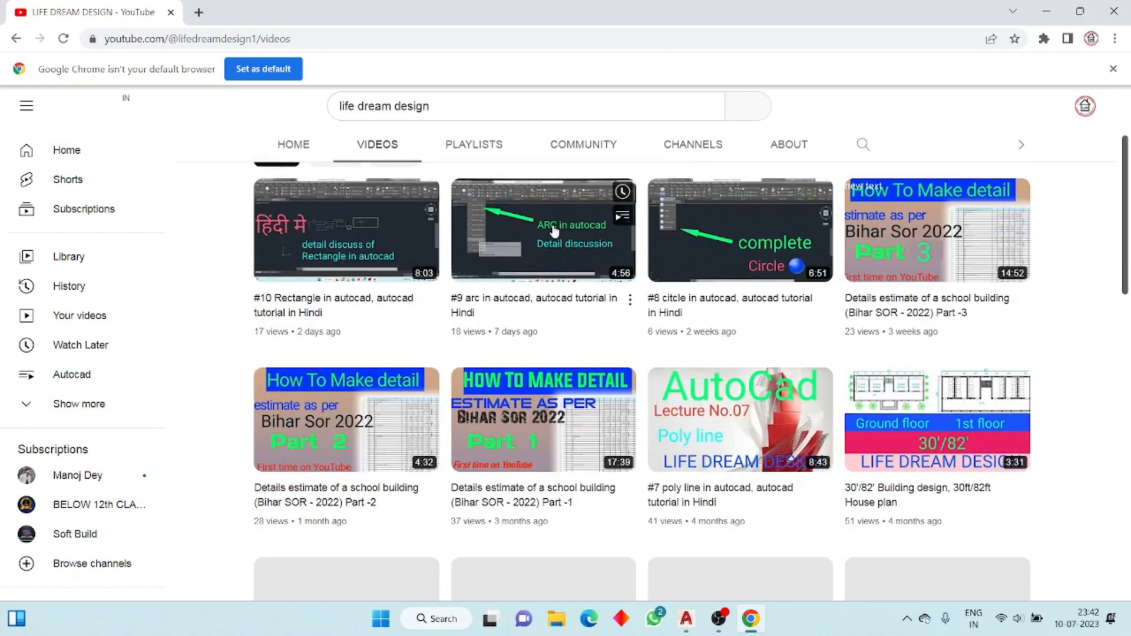
scroll(560, 271, "down", 2)
scroll(559, 271, "down", 4)
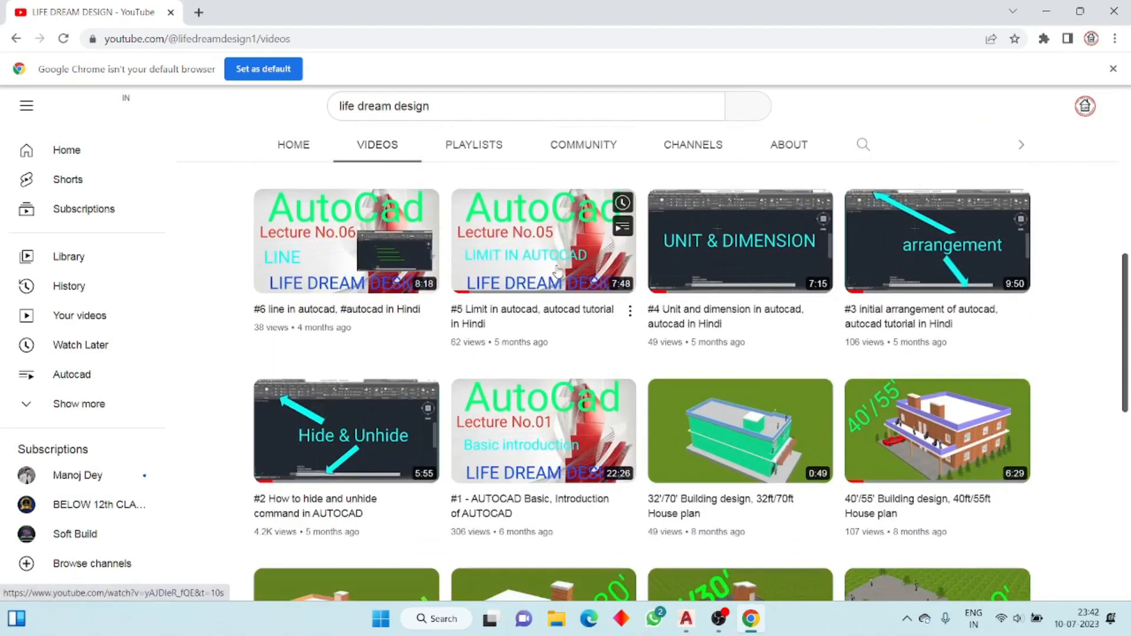
scroll(554, 269, "up", 2)
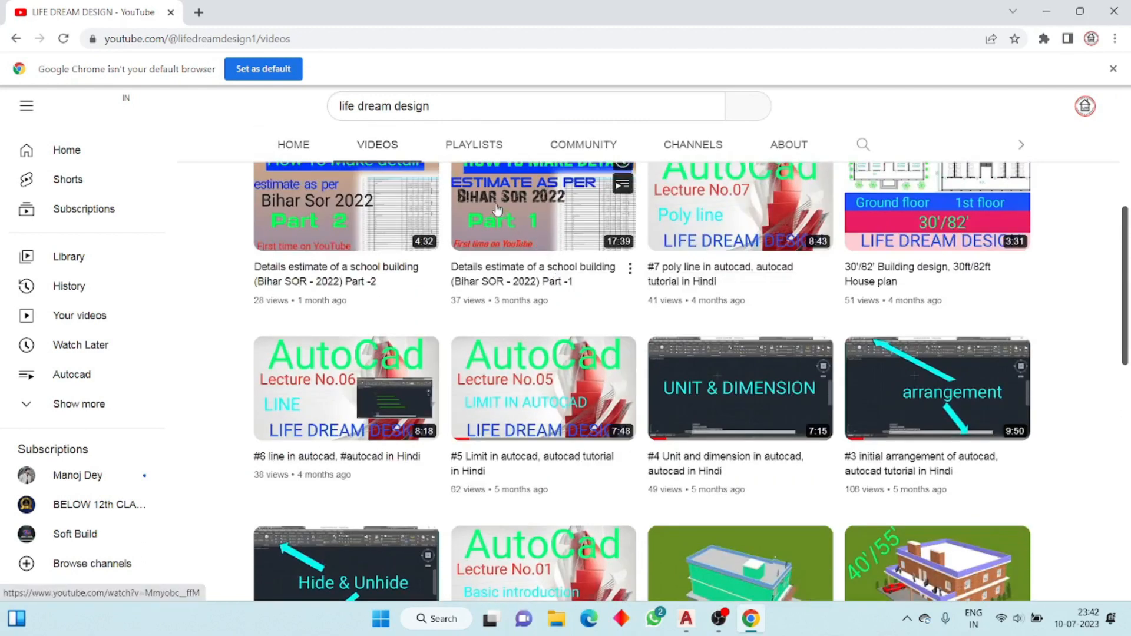
scroll(575, 230, "up", 6)
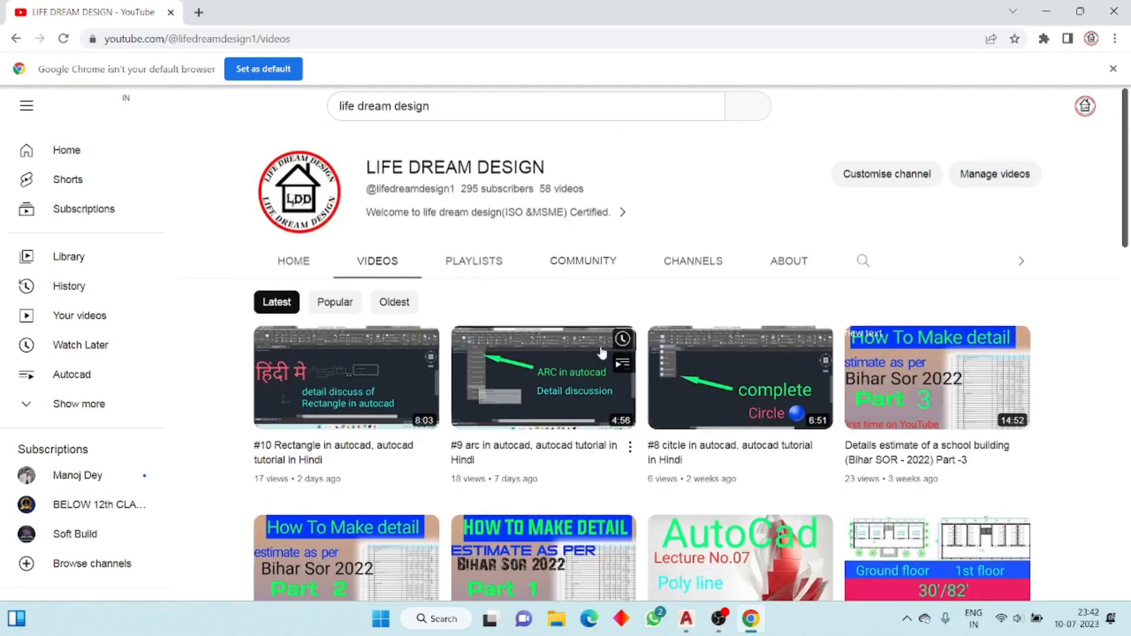
left_click(685, 618)
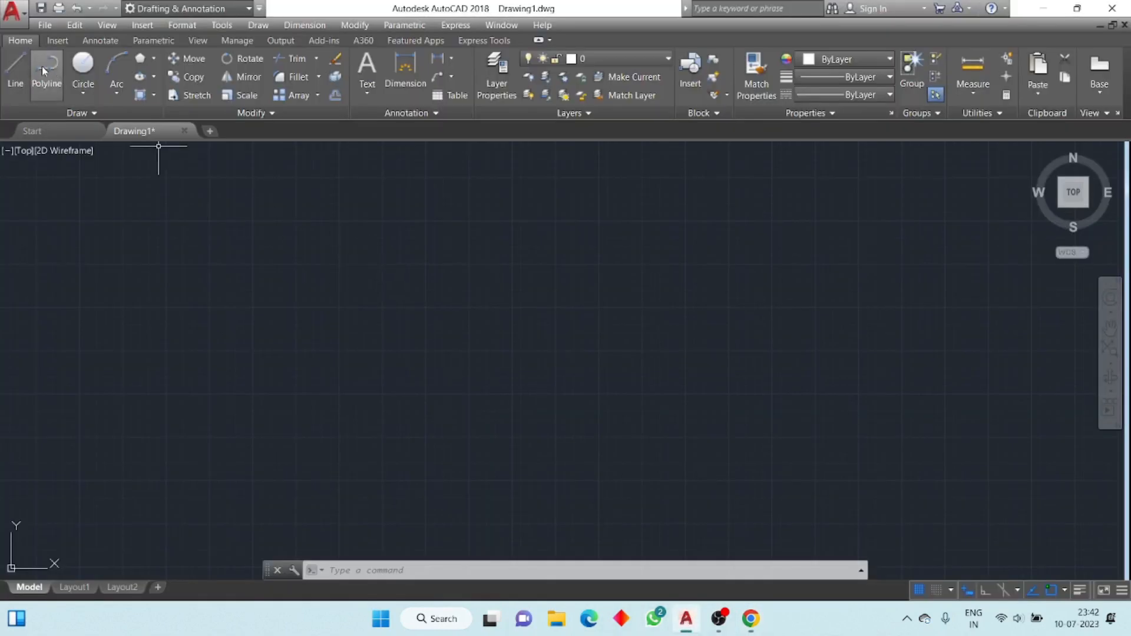
left_click(154, 59)
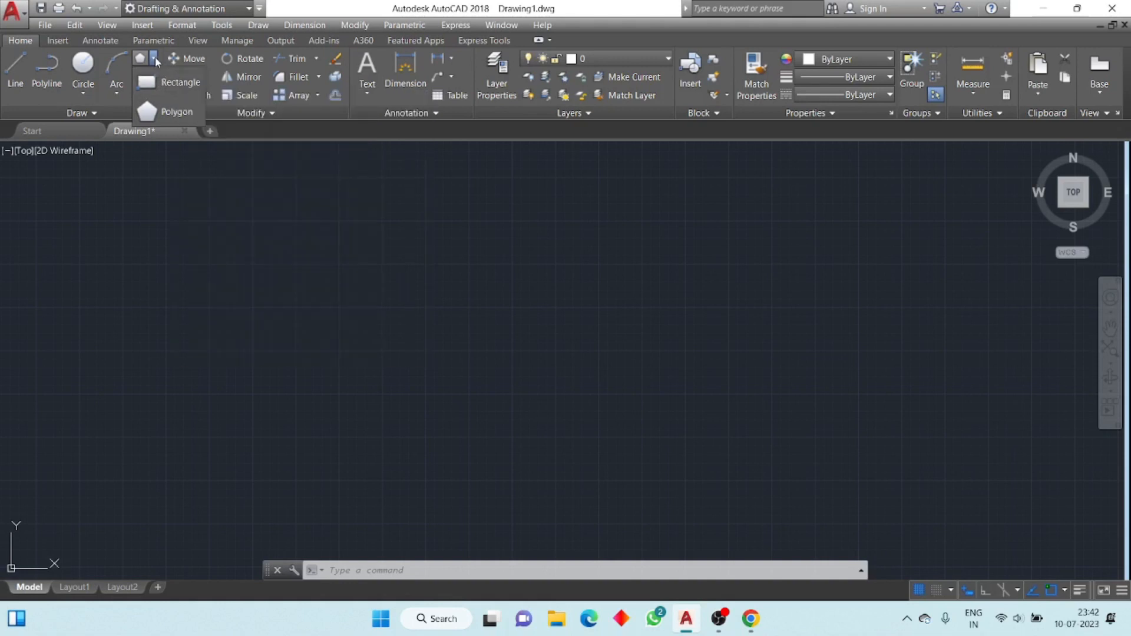
left_click(153, 58)
left_click(175, 112)
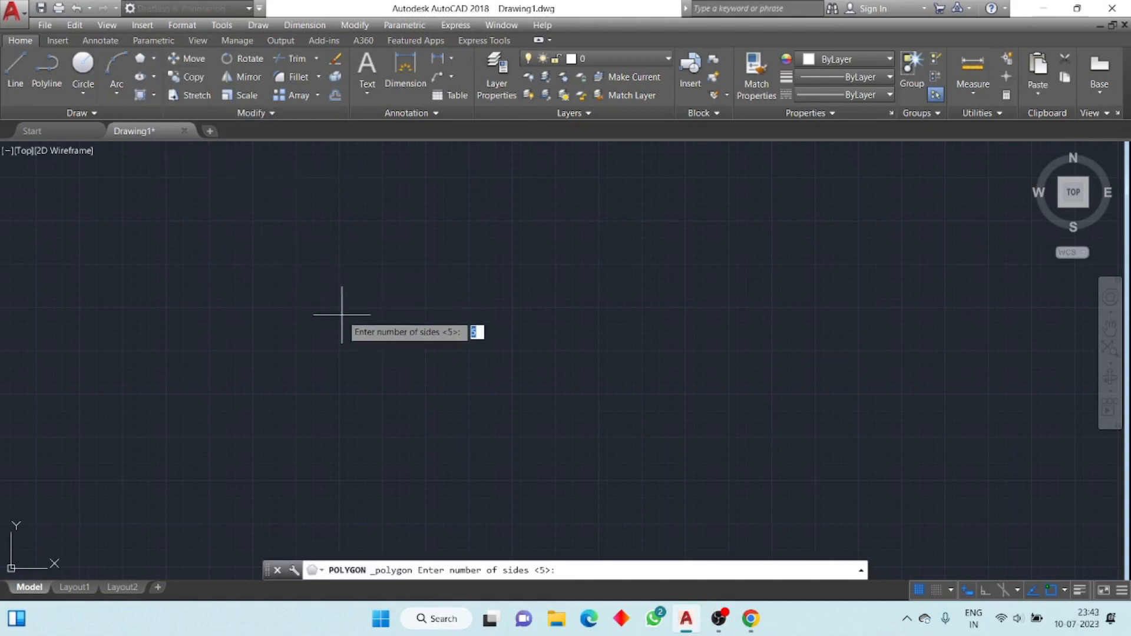
key("Escape")
key("Escape")
key("Escape")
- Draw a six-sided polygon inscribed in a circle of radius 500 in the left half of the empty drawing
type("POL")
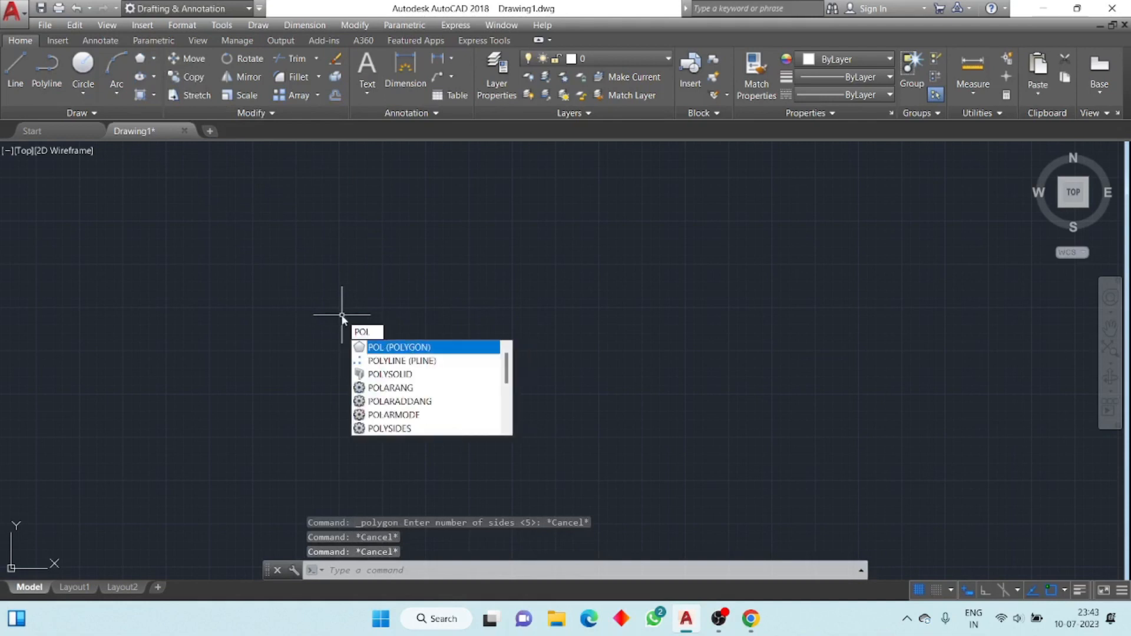
key("Return")
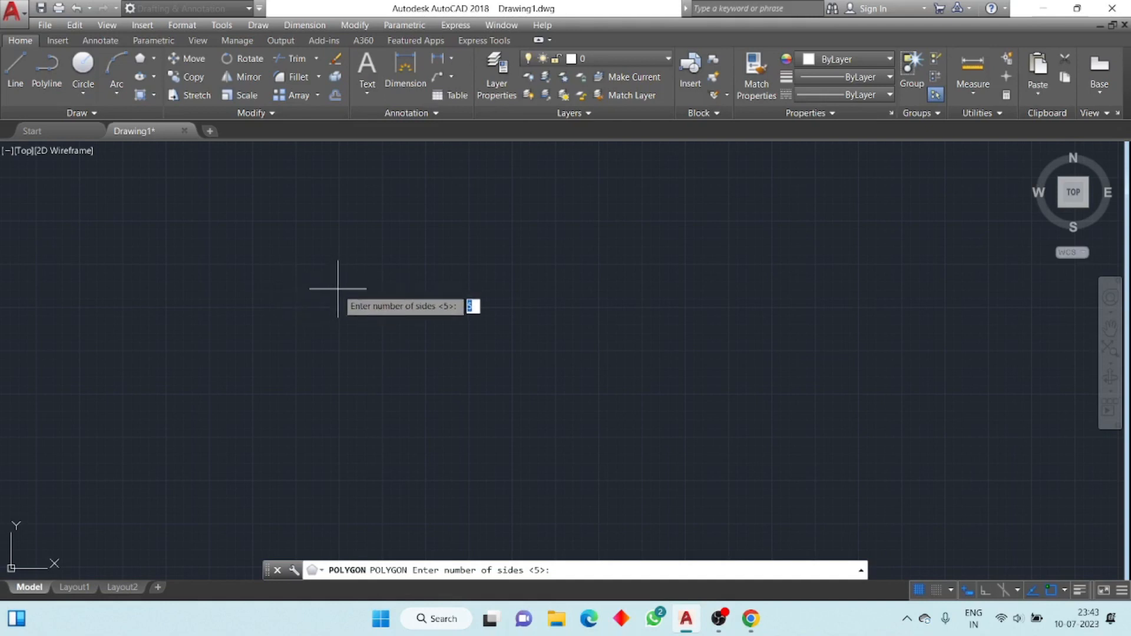
type("6")
key("Return")
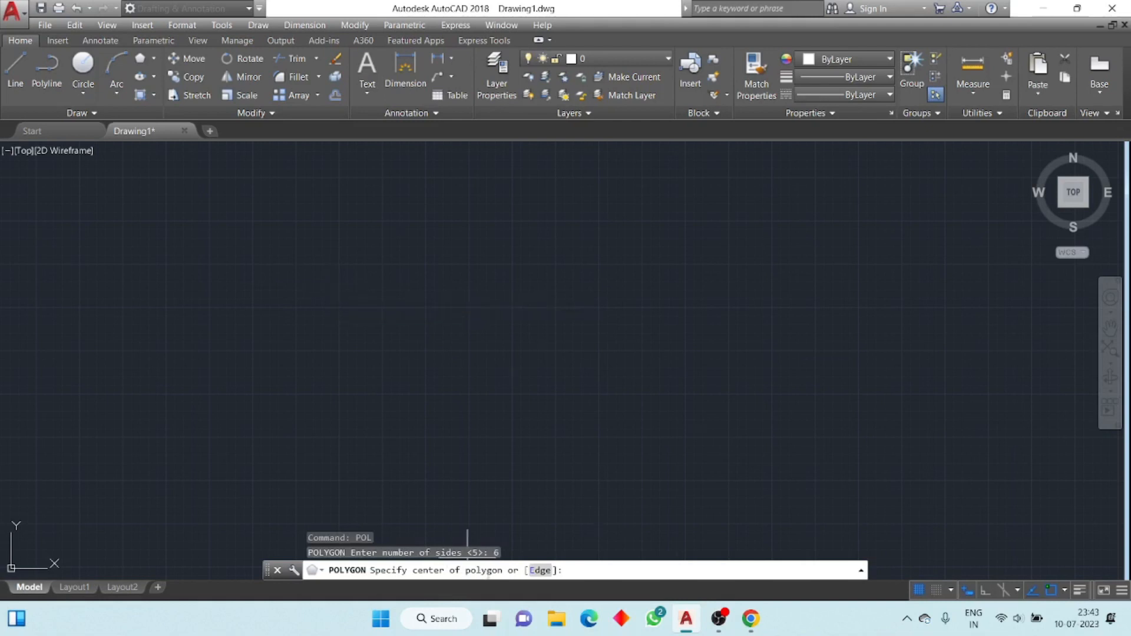
left_click(367, 330)
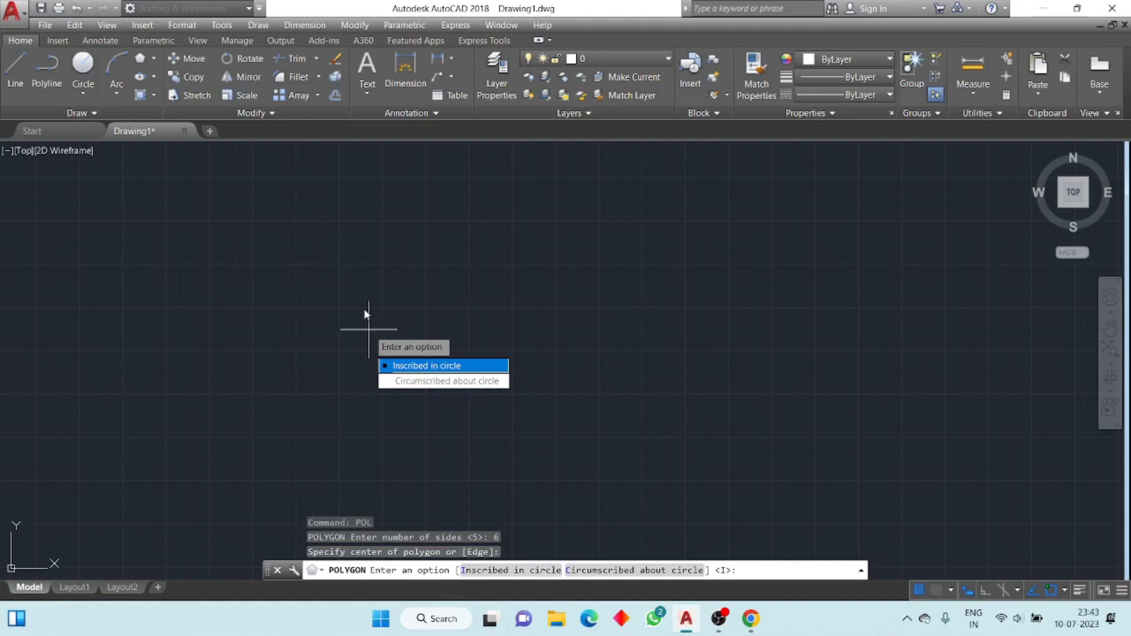
left_click(440, 367)
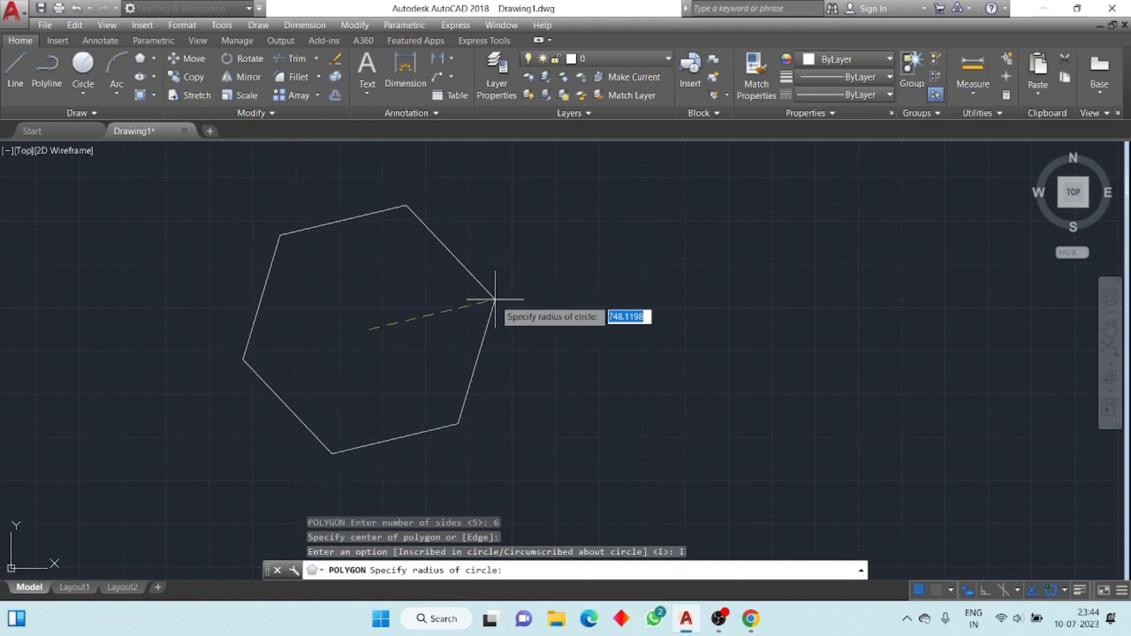
type("500")
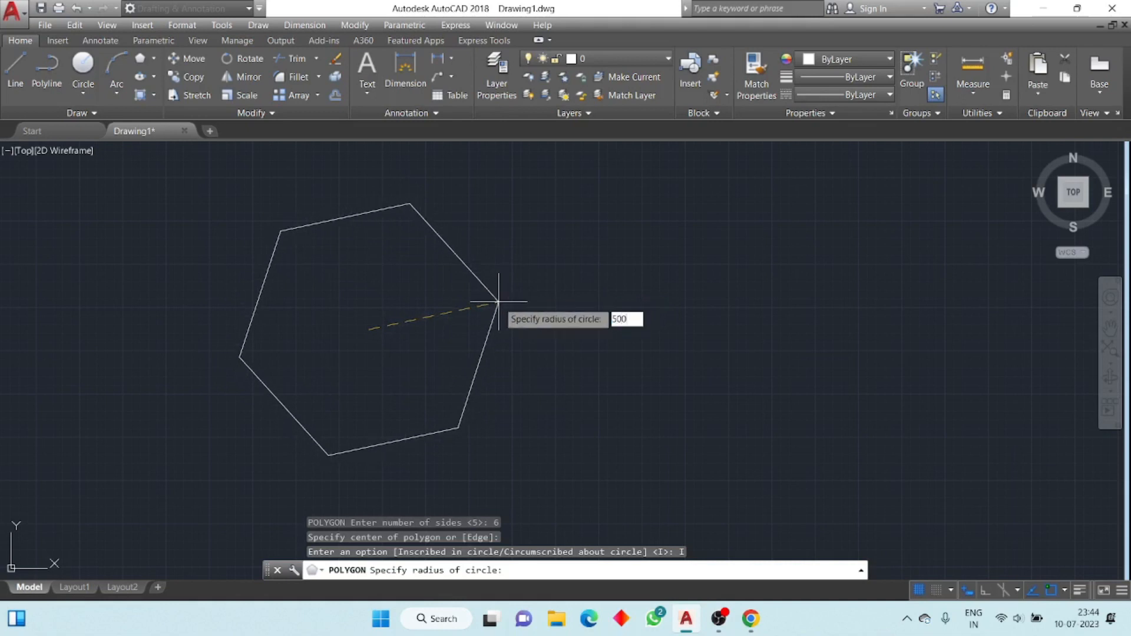
key("Return")
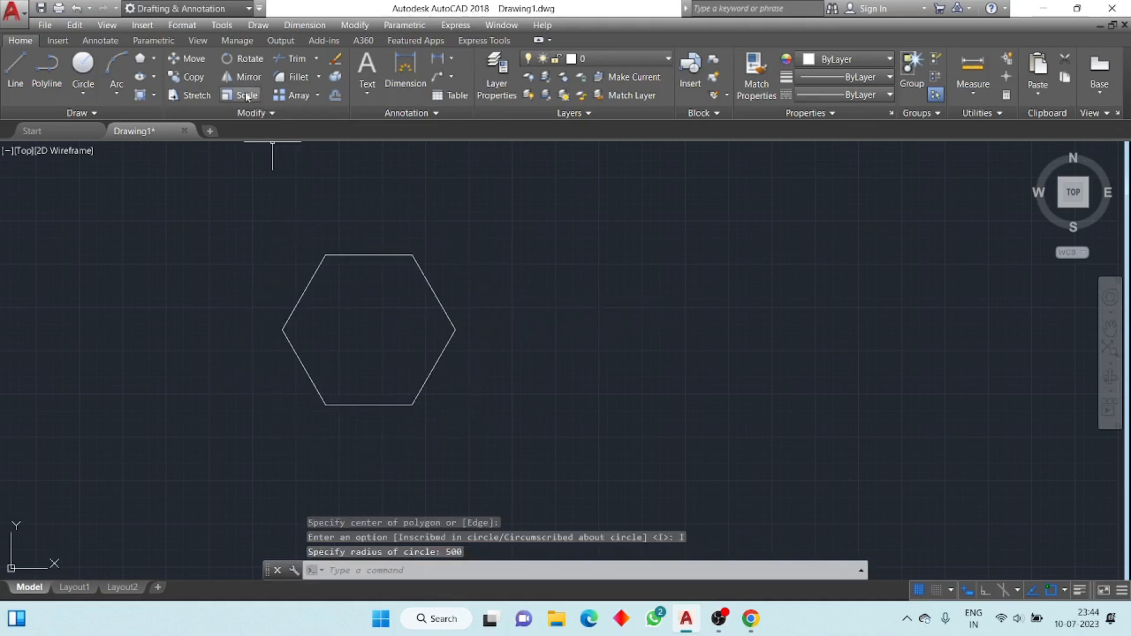
- Draw a second six-sided polygon circumscribed about a circle of radius 500, to the right of the first hexagon
left_click(154, 63)
left_click(177, 109)
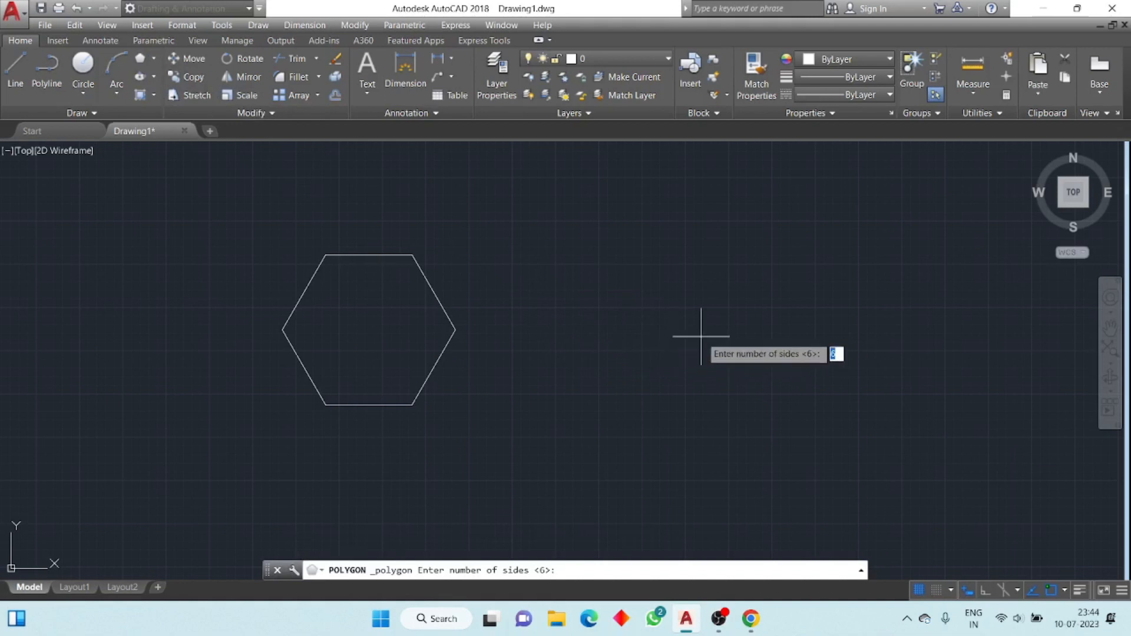
key("Return")
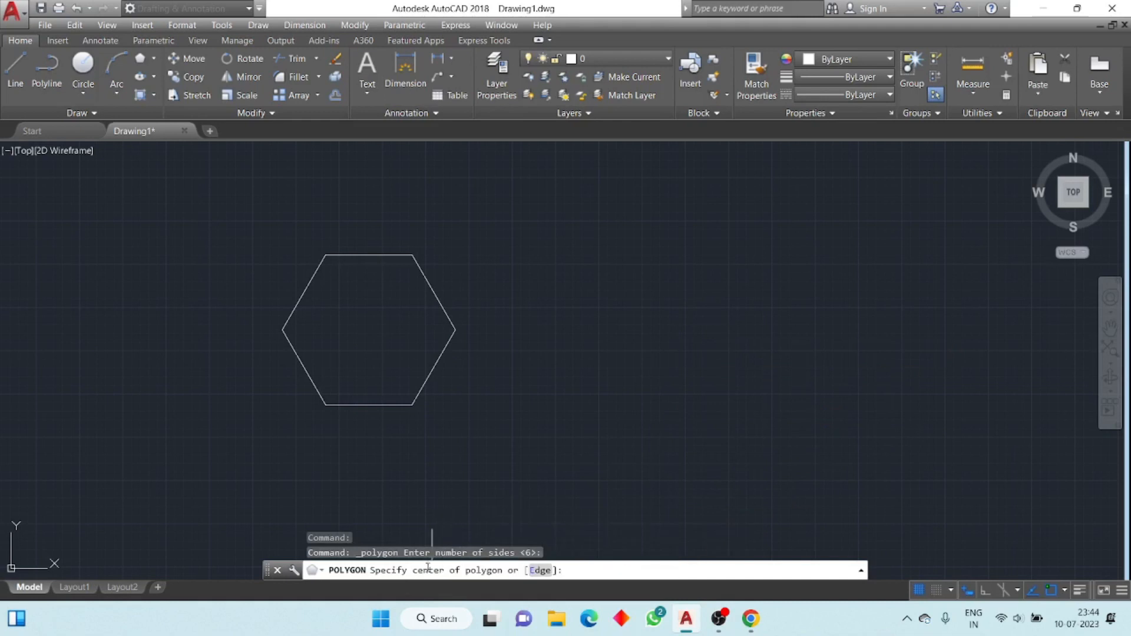
left_click(664, 340)
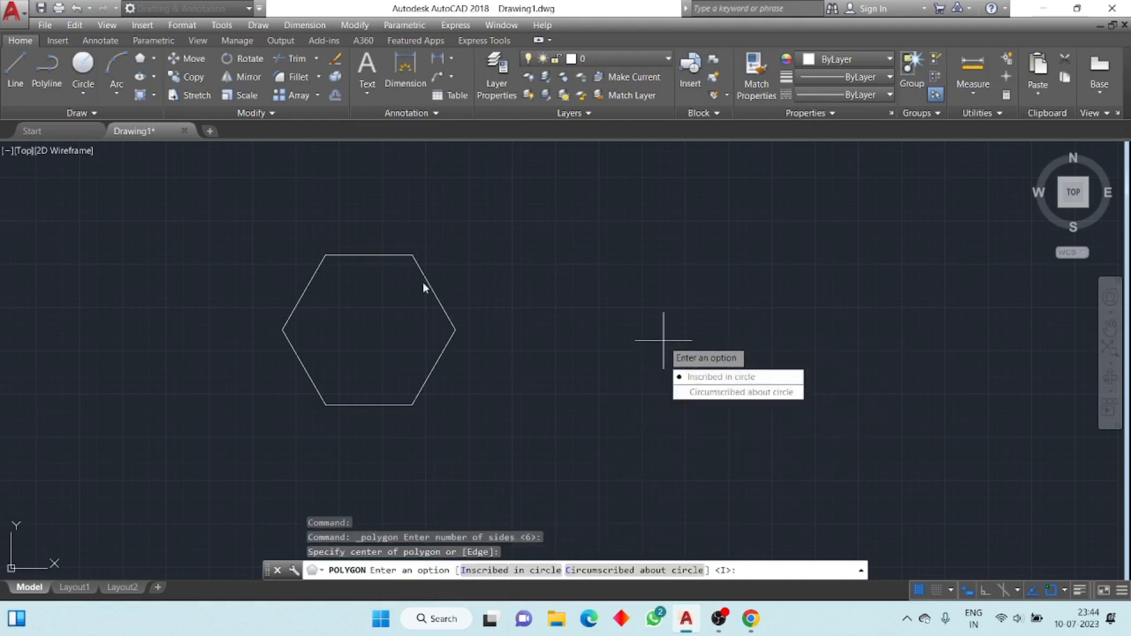
left_click(738, 393)
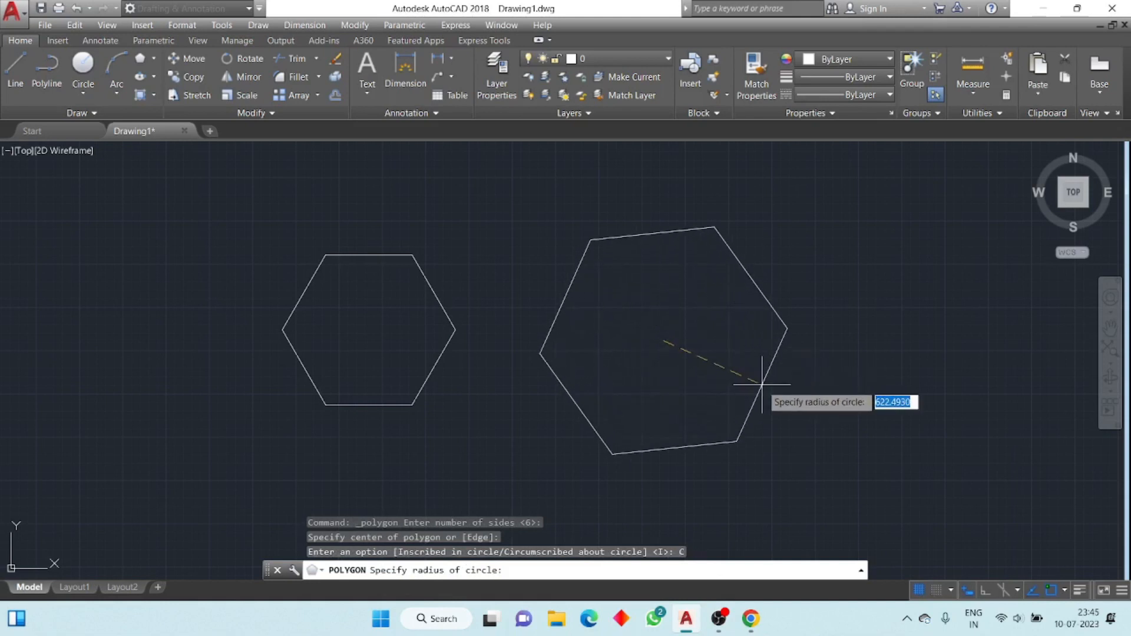
type("500")
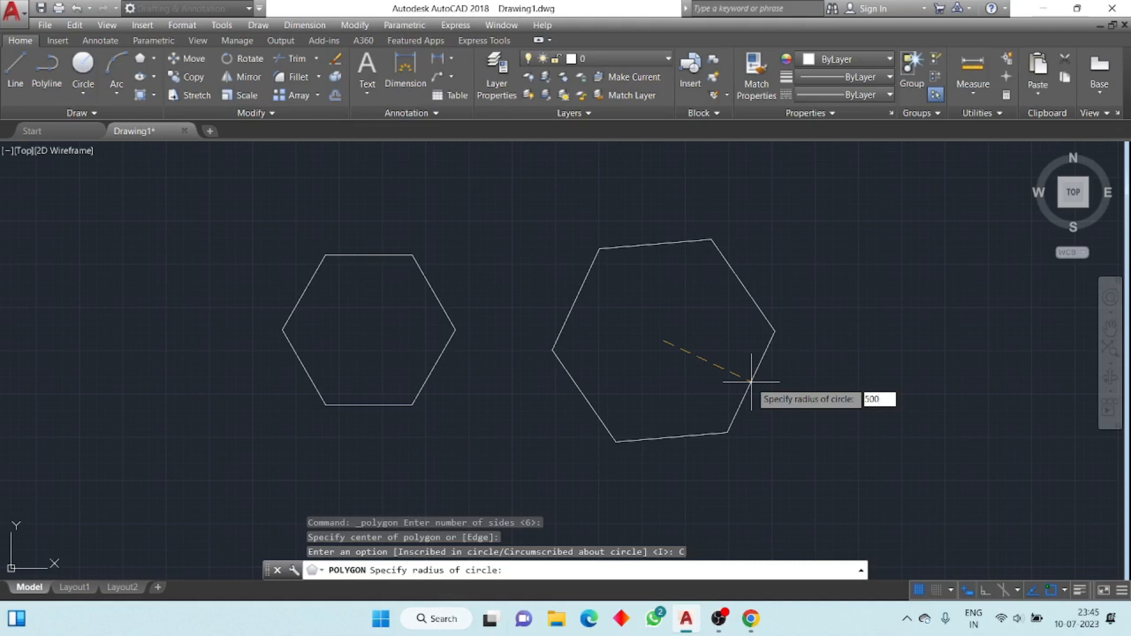
key("Return")
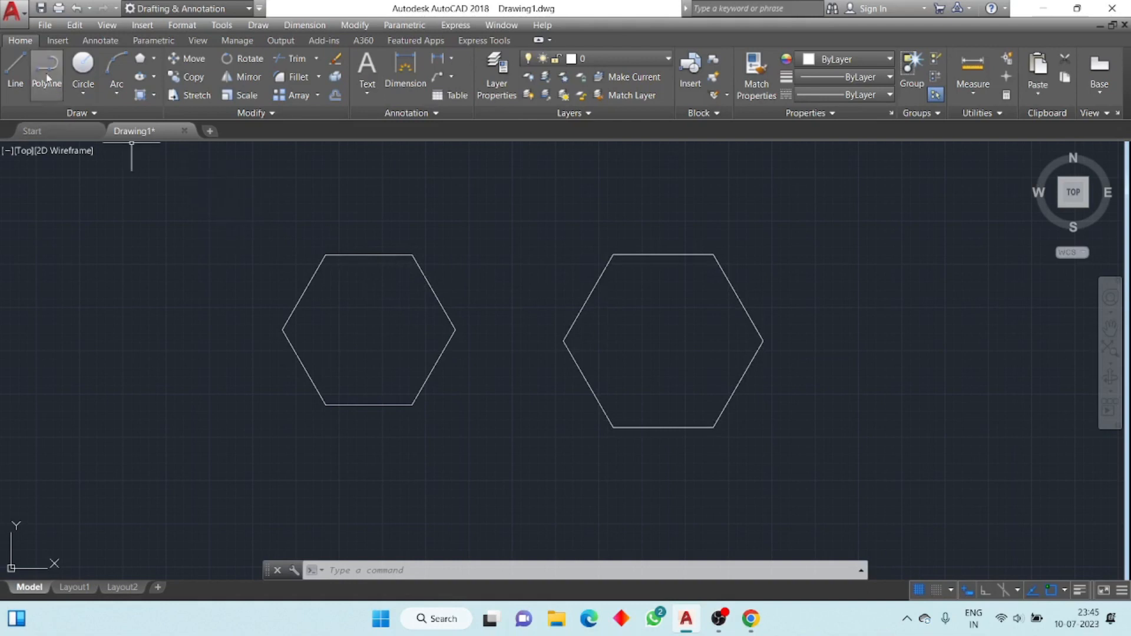
- Draw a circle of radius 500 centred on the inscribed hexagon at the left
left_click(98, 74)
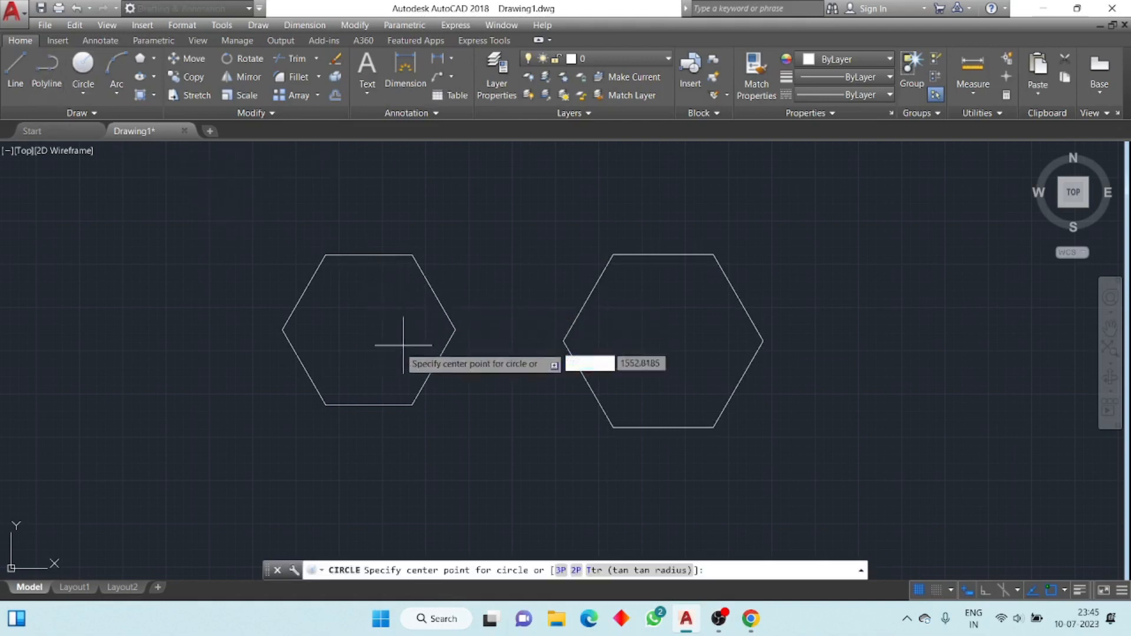
left_click(369, 330)
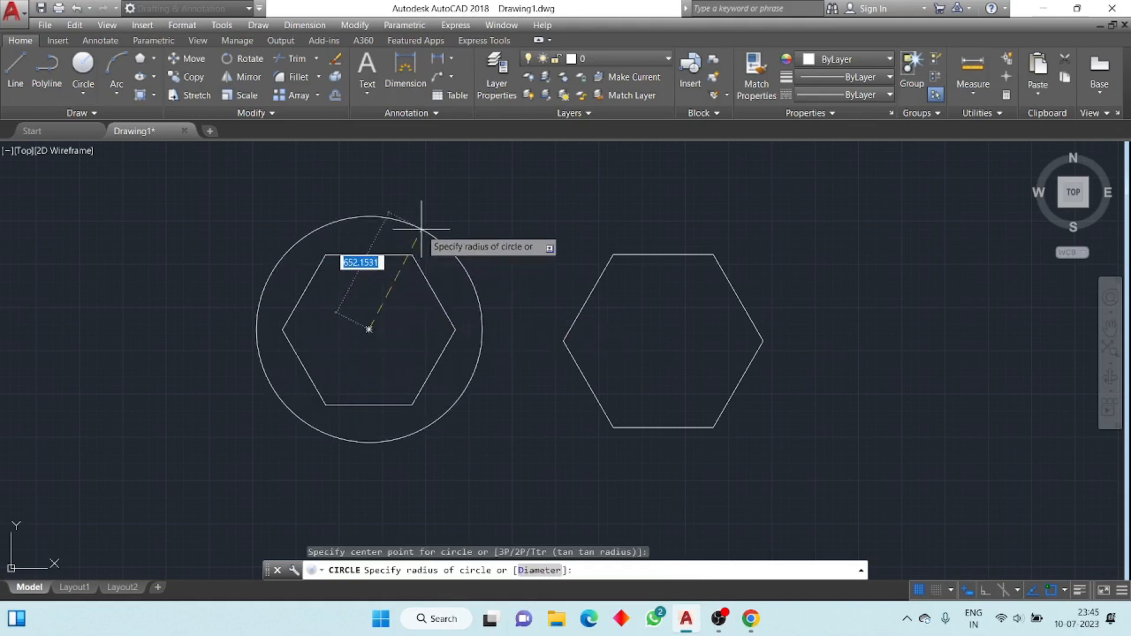
type("5")
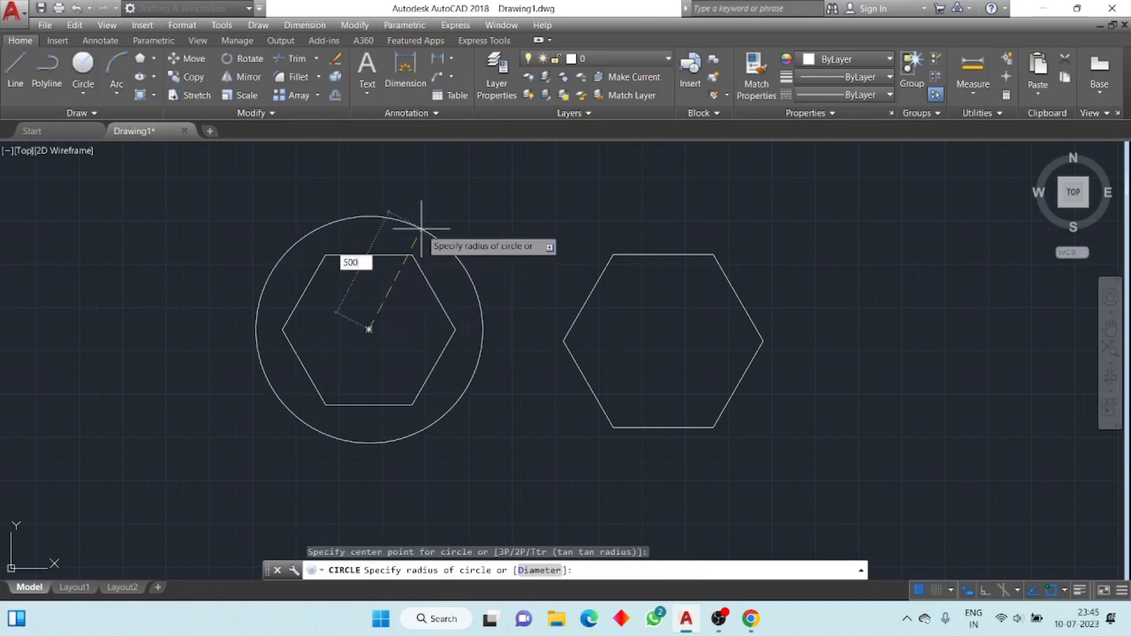
type("00")
key("Return")
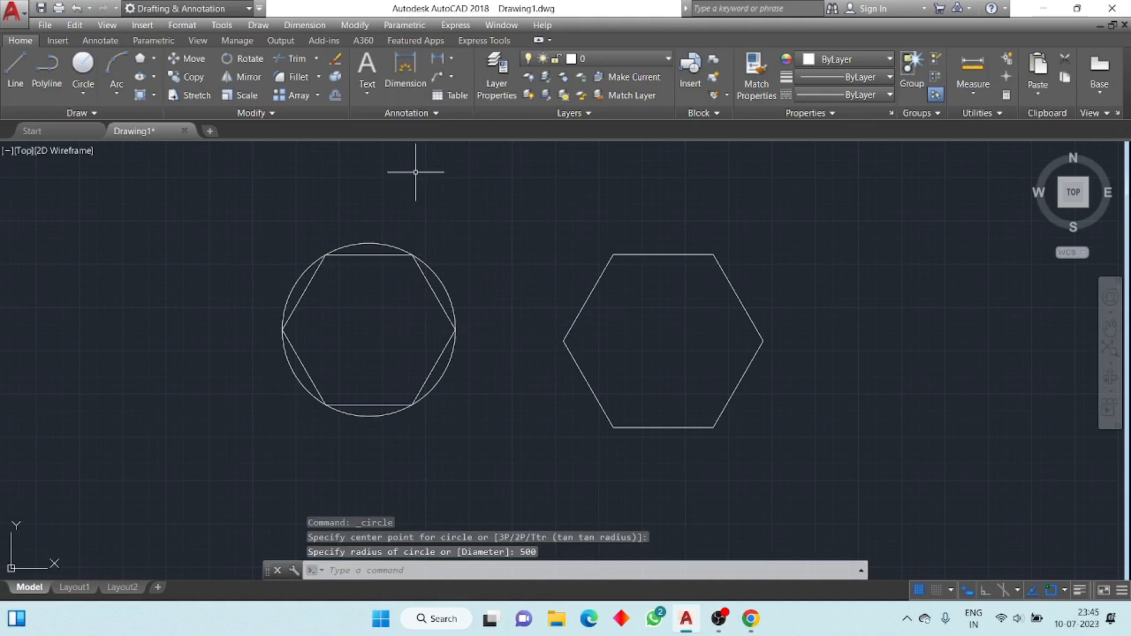
- Draw a circle of radius 500 centred on the circumscribed hexagon at the right
left_click(83, 63)
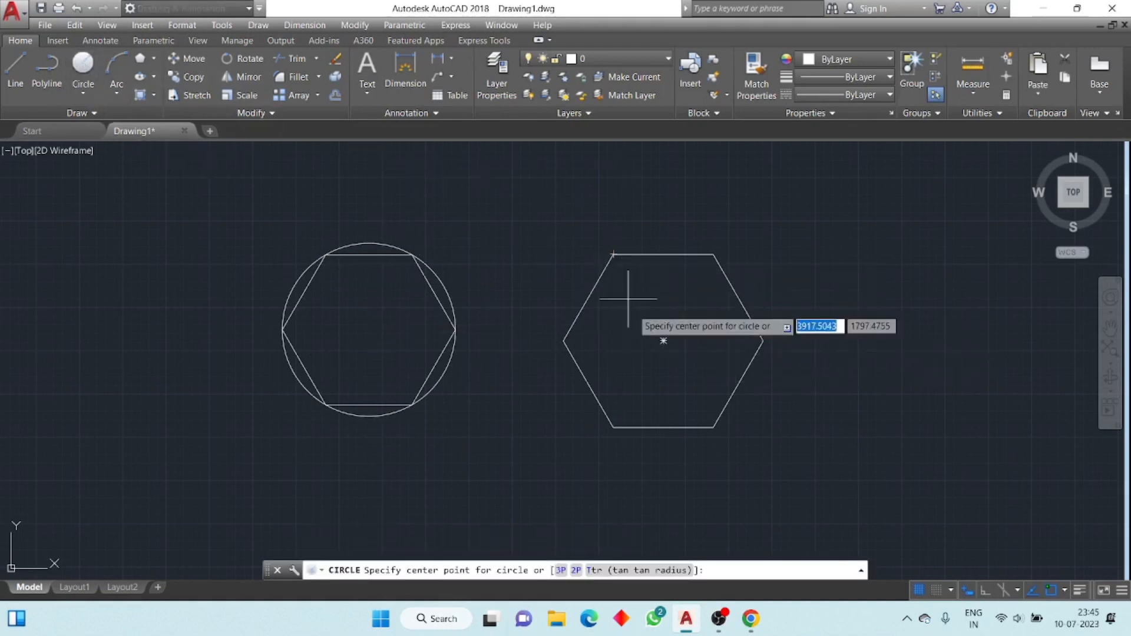
left_click(663, 338)
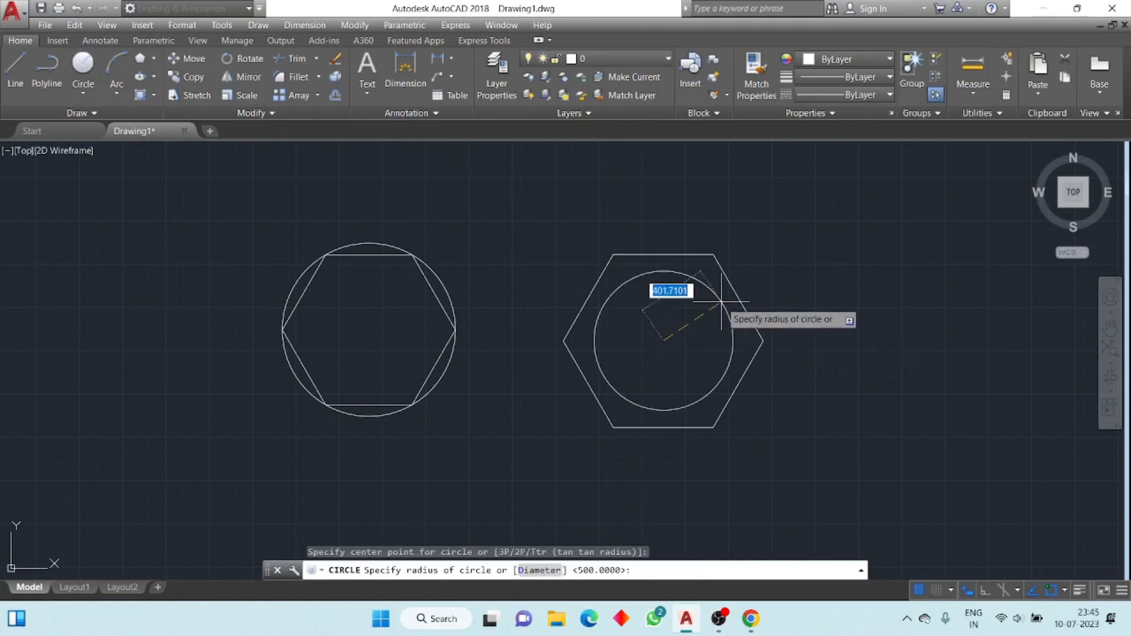
type("5")
key("Return")
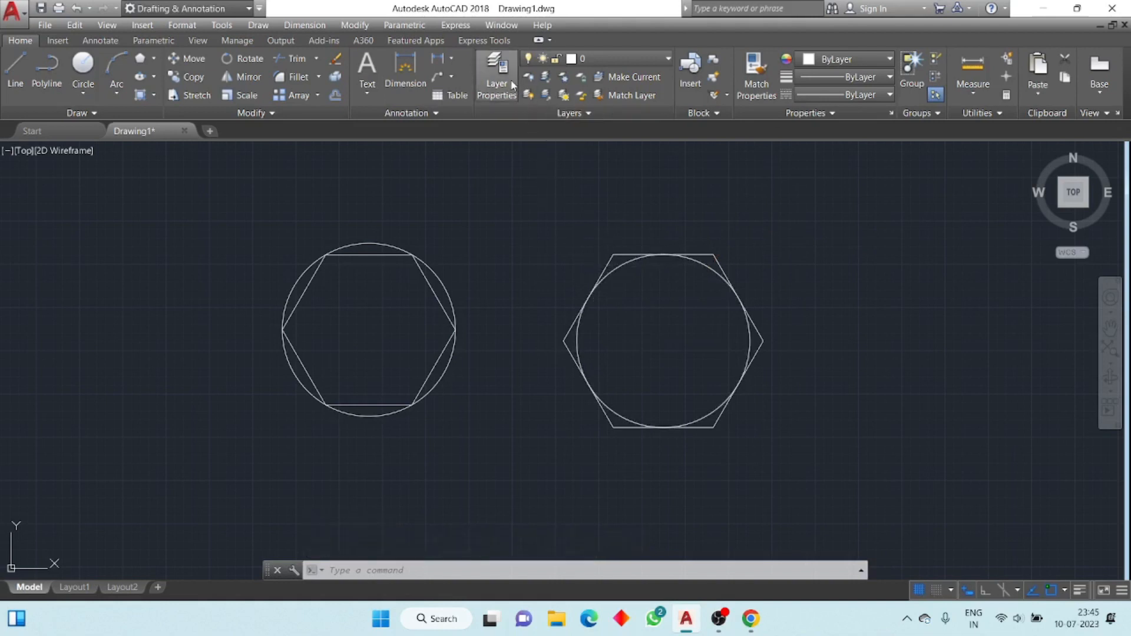
- Create a new layer and set its colour to index colour 12
left_click(497, 84)
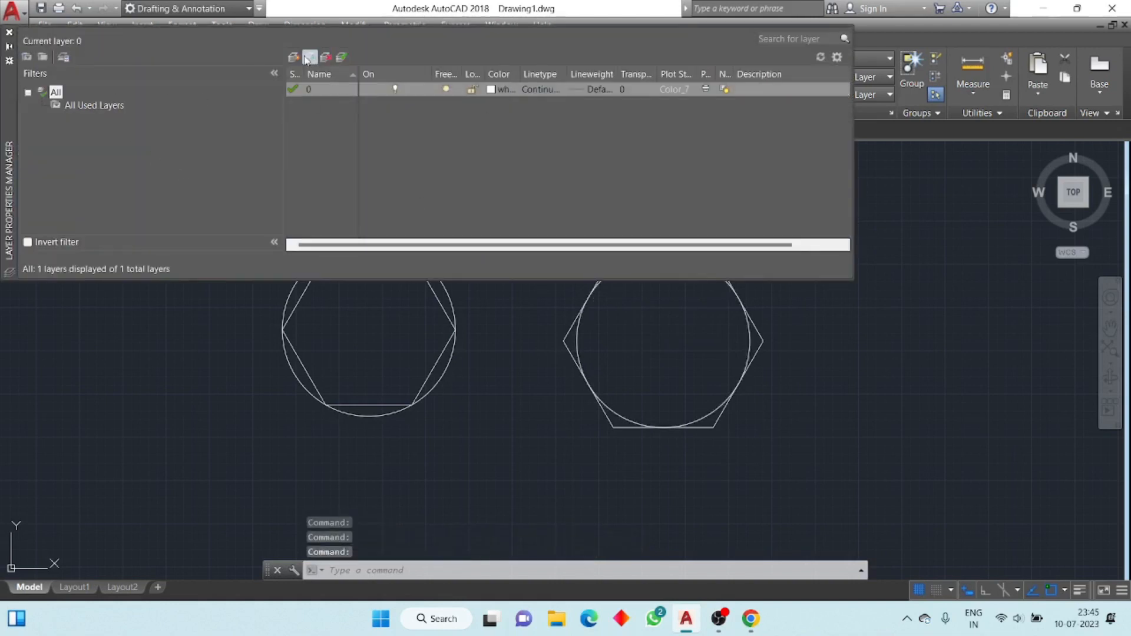
left_click(308, 58)
left_click(511, 103)
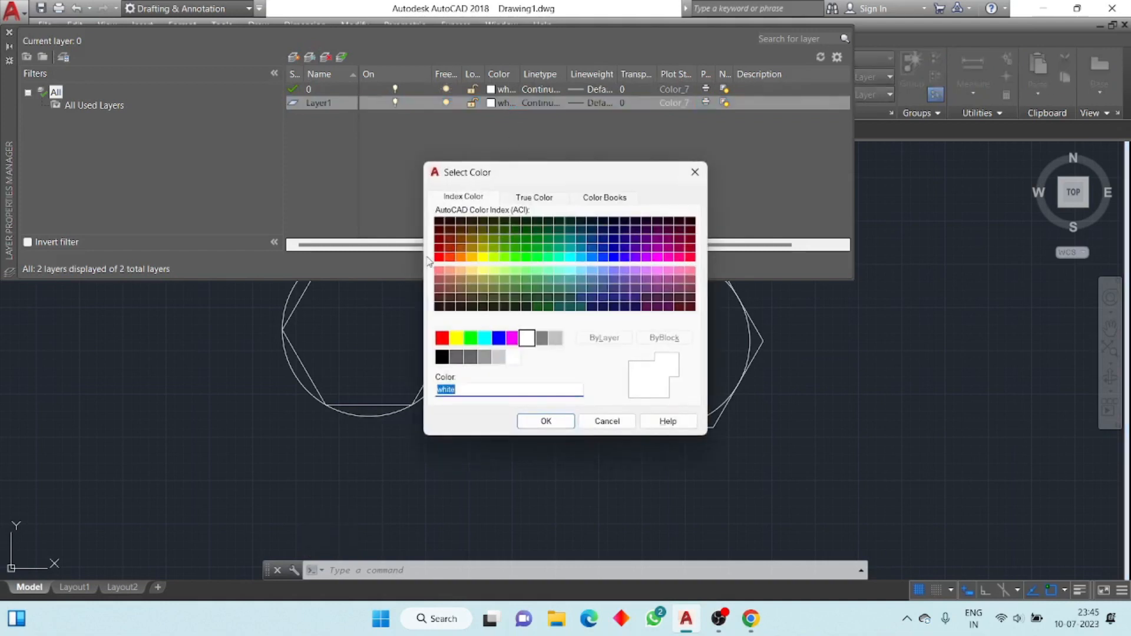
left_click(439, 248)
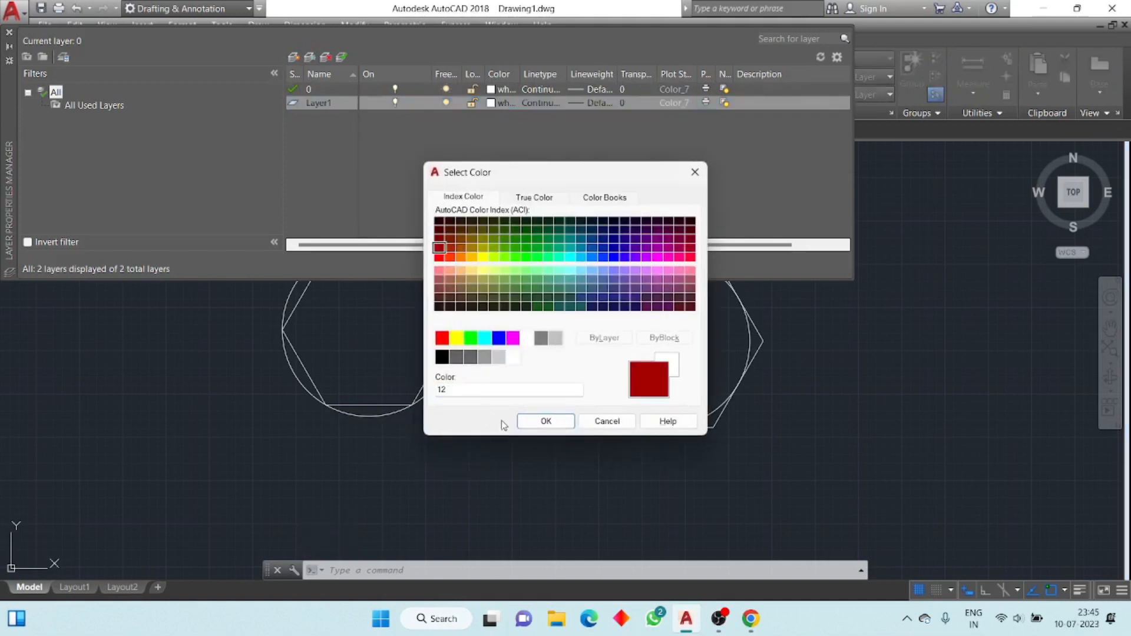
left_click(546, 421)
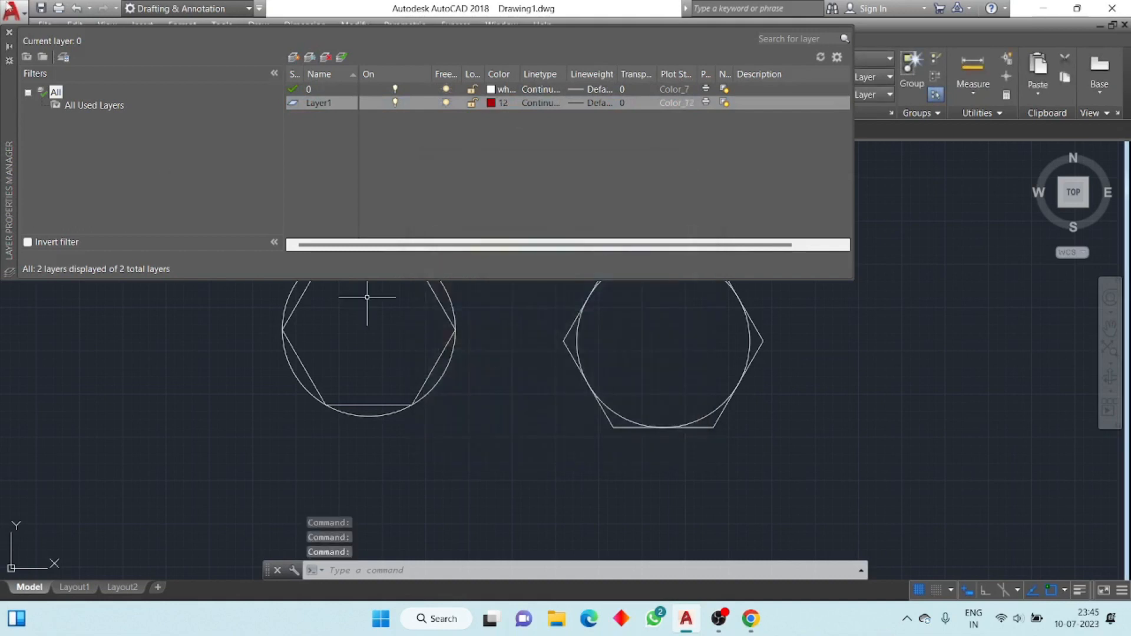
left_click(8, 35)
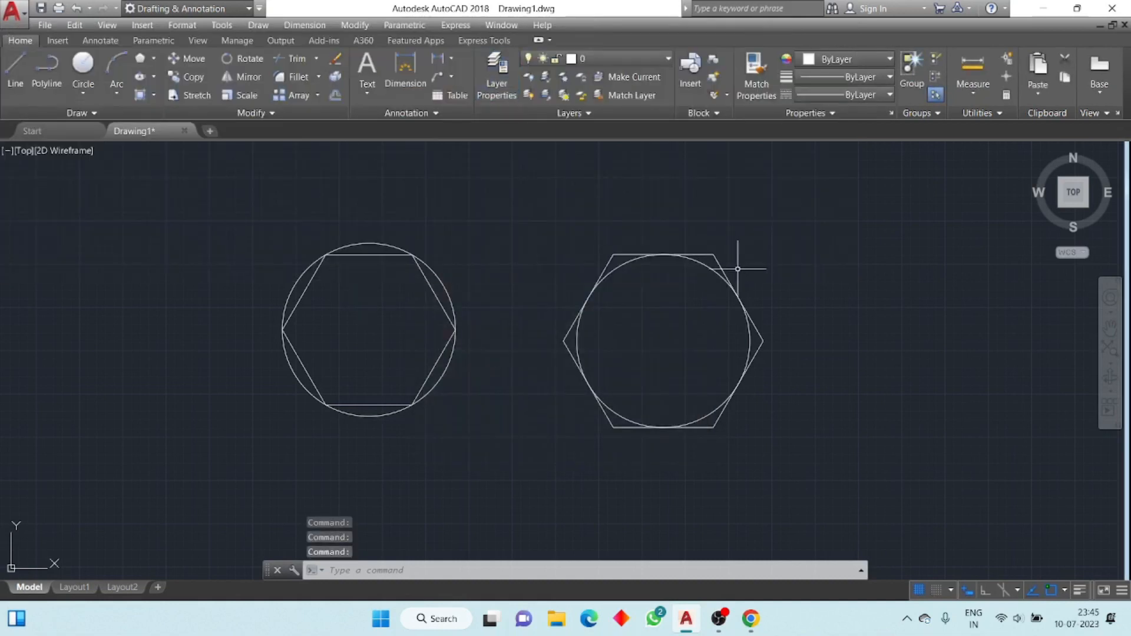
- Move the circumscribed hexagon around the right circle to Layer1
scroll(727, 285, "up", 4)
left_click(715, 236)
left_click(656, 59)
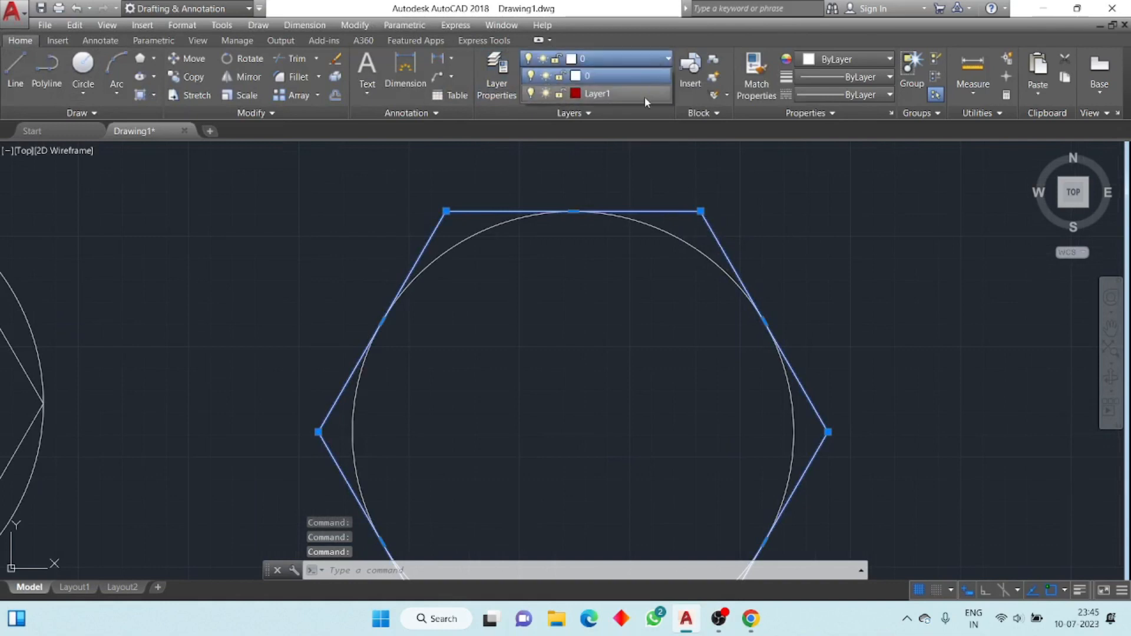
left_click(645, 96)
- Assign the inscribed hexagon inside the left circle to Layer1 and clear the selection
scroll(693, 231, "down", 5)
scroll(518, 215, "up", 8)
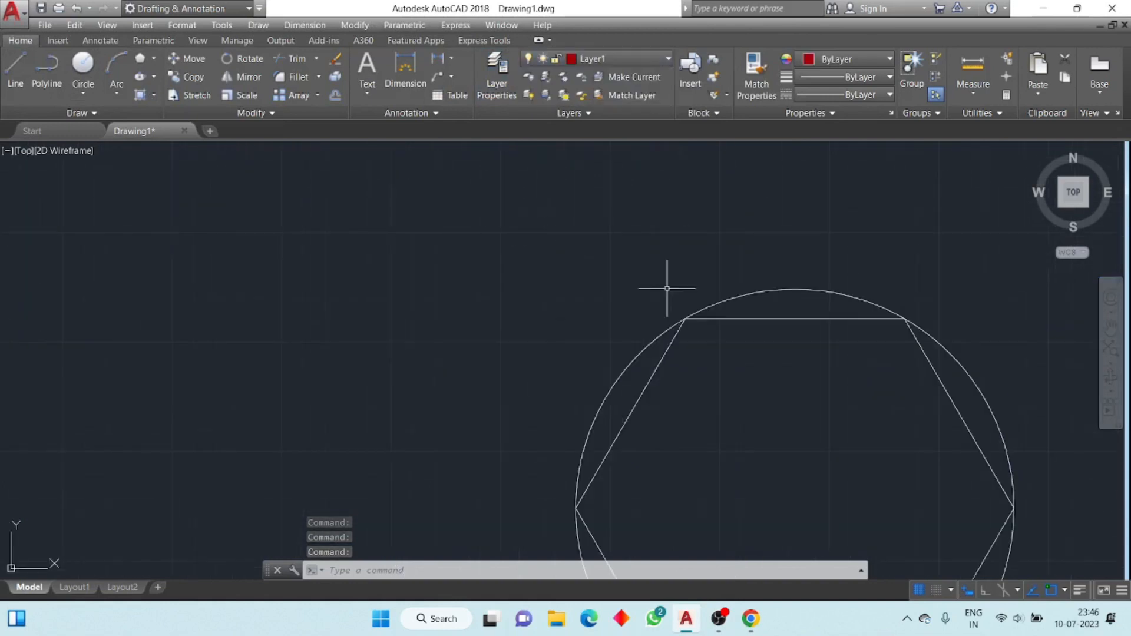
left_click(771, 320)
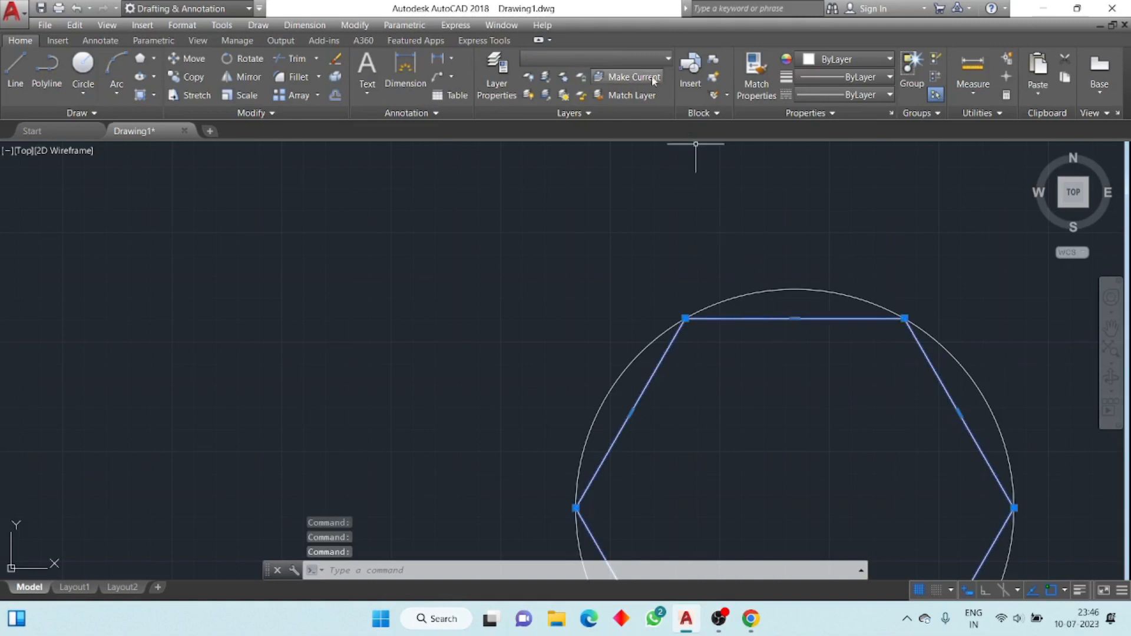
left_click(651, 59)
left_click(635, 93)
scroll(618, 245, "down", 4)
key("Escape")
middle_click_drag(599, 293, 447, 285)
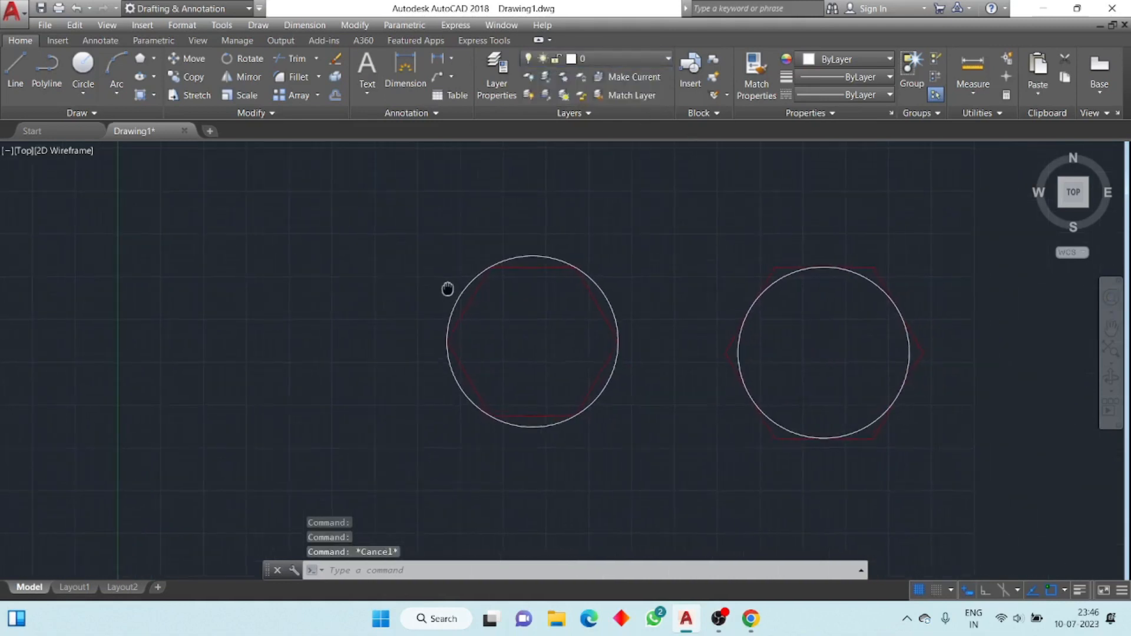
scroll(519, 268, "up", 2)
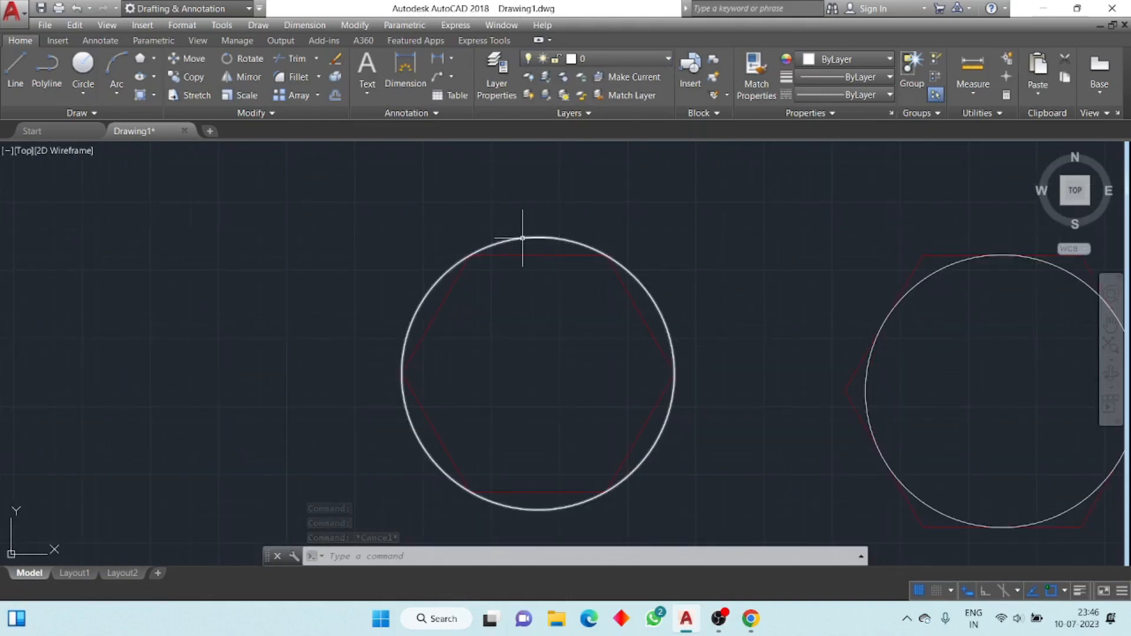
scroll(521, 264, "down", 2)
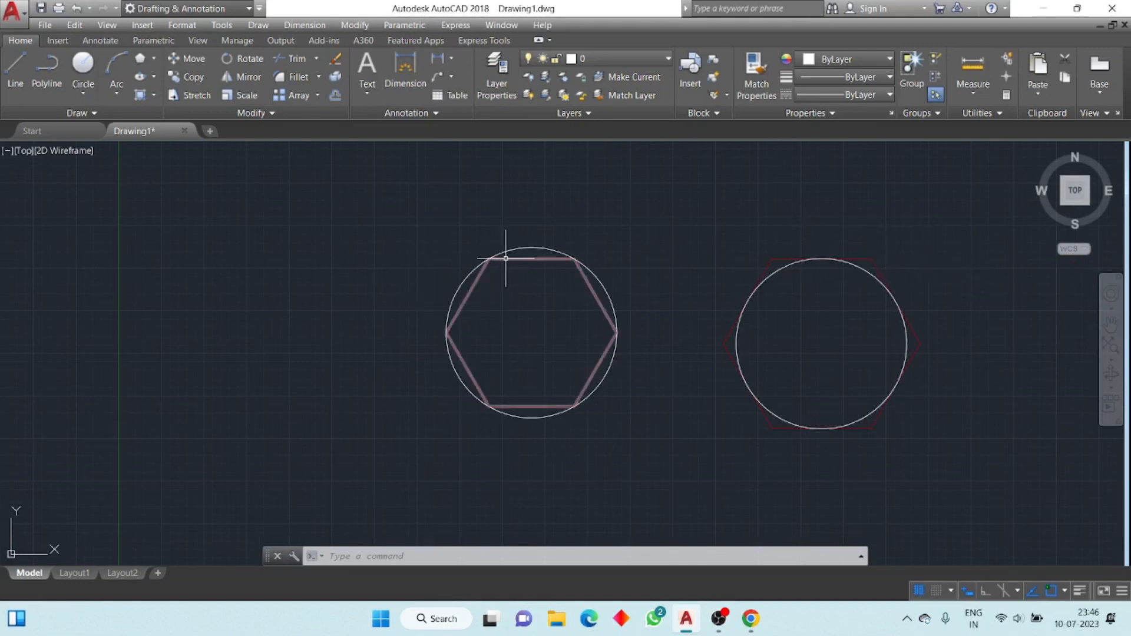
left_click(140, 58)
key("Return")
left_click(223, 338)
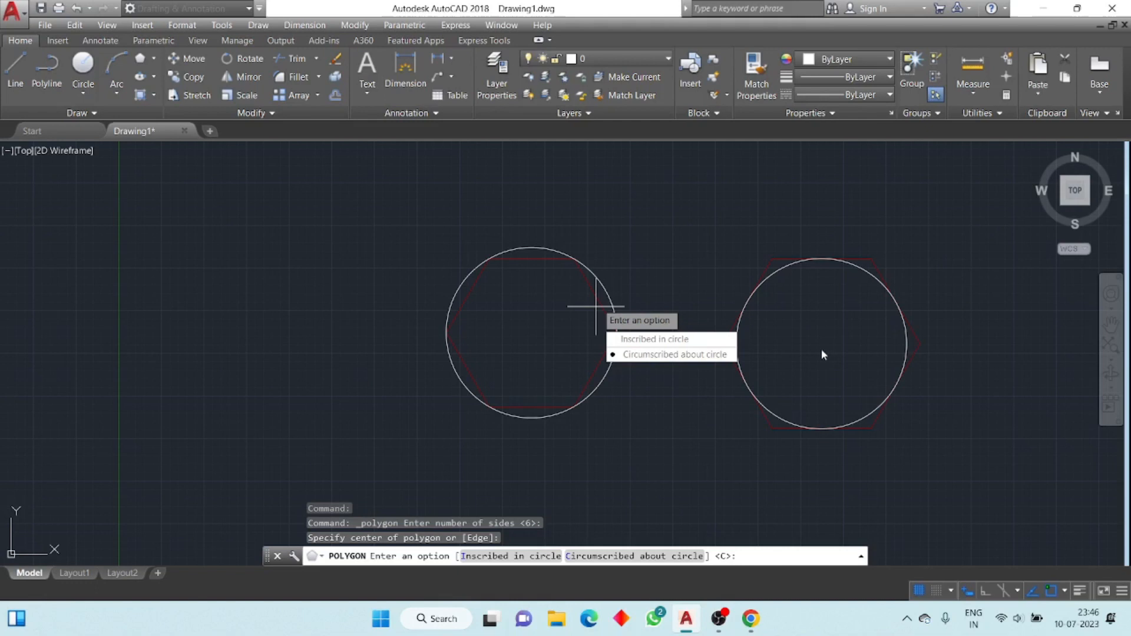
key("Escape")
key("Escape")
key("Escape")
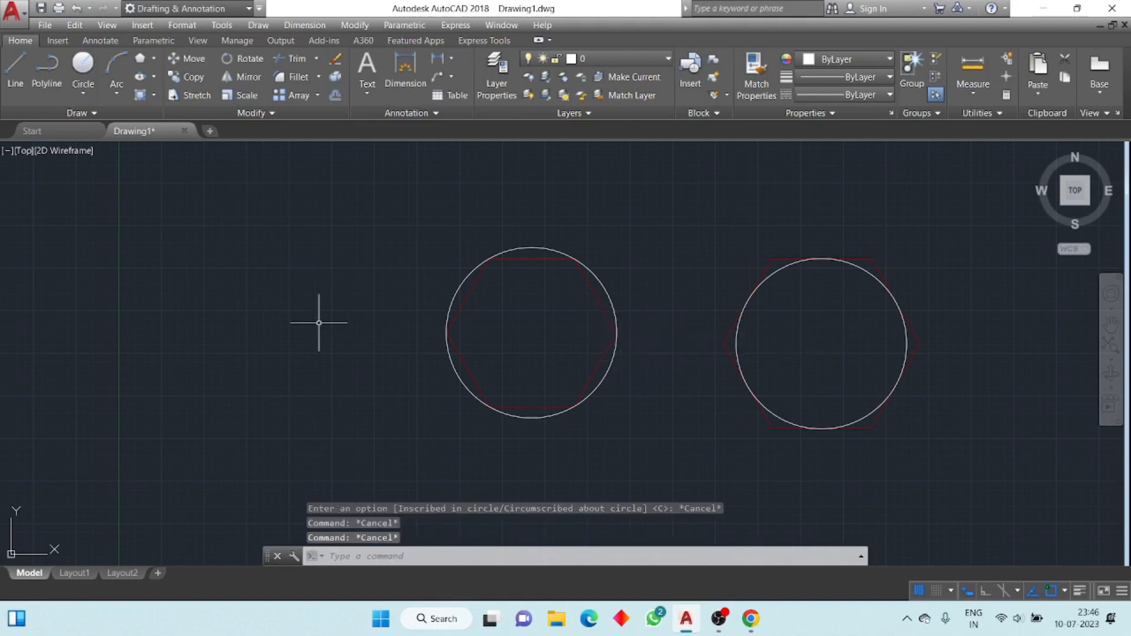
- Draw a six-sided polygon with the Edge option, edge length 500 at about 15°, in the empty area left of both circles
left_click(140, 58)
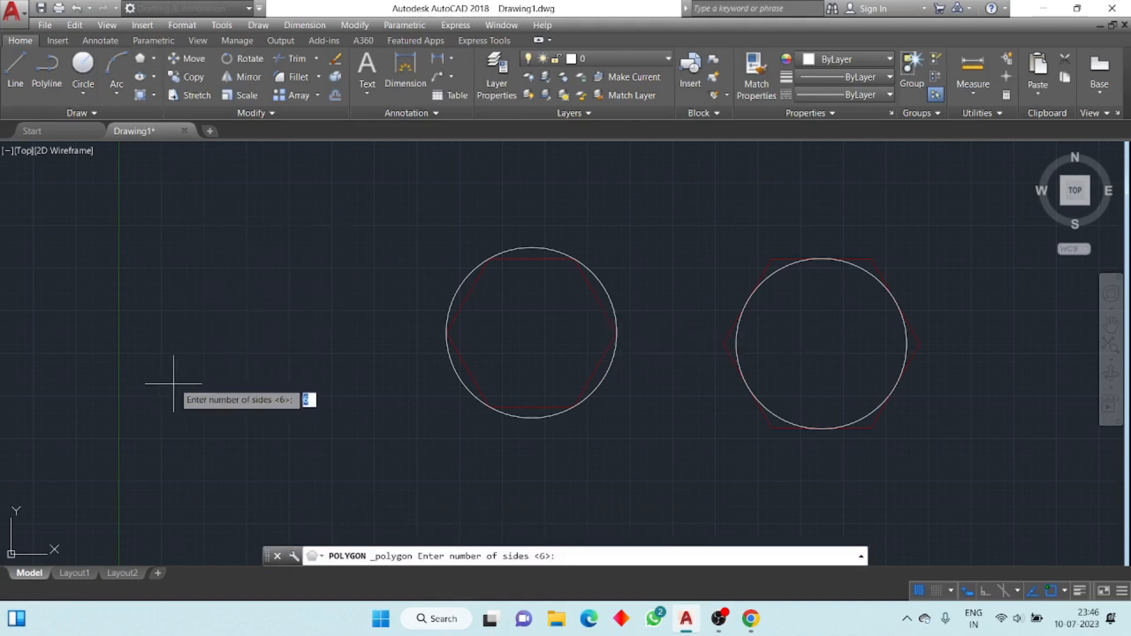
key("Return")
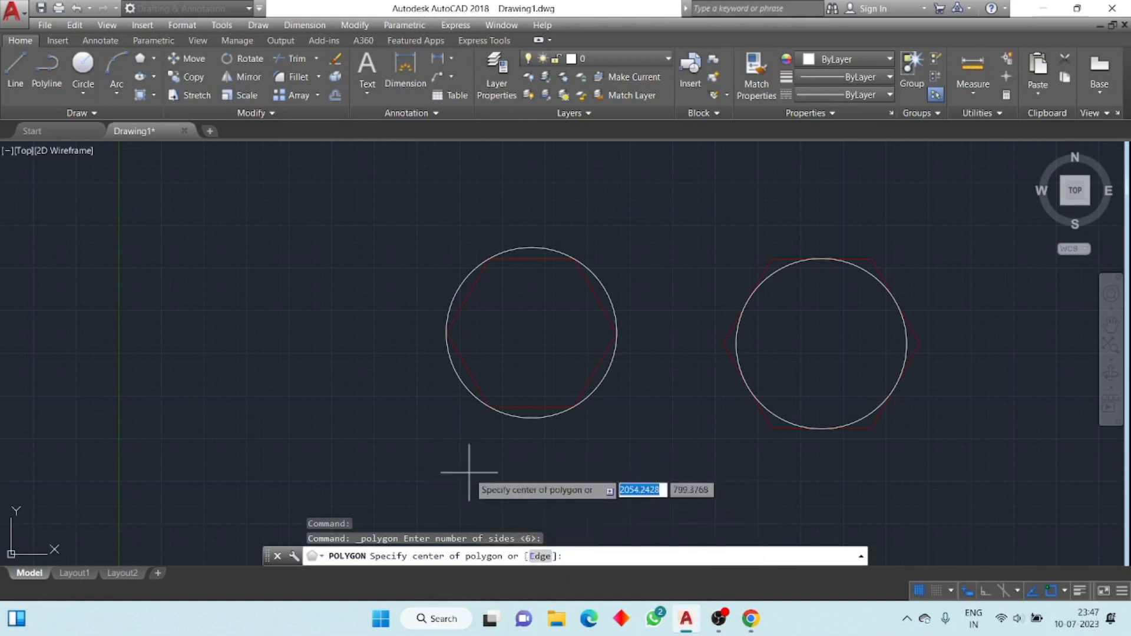
type("e")
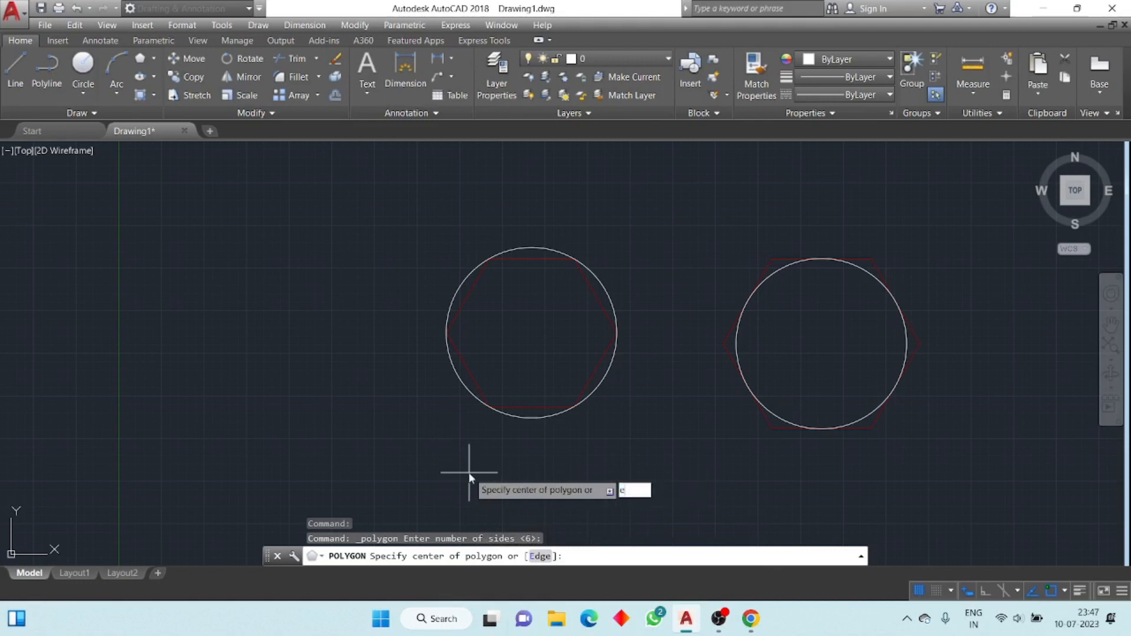
key("Return")
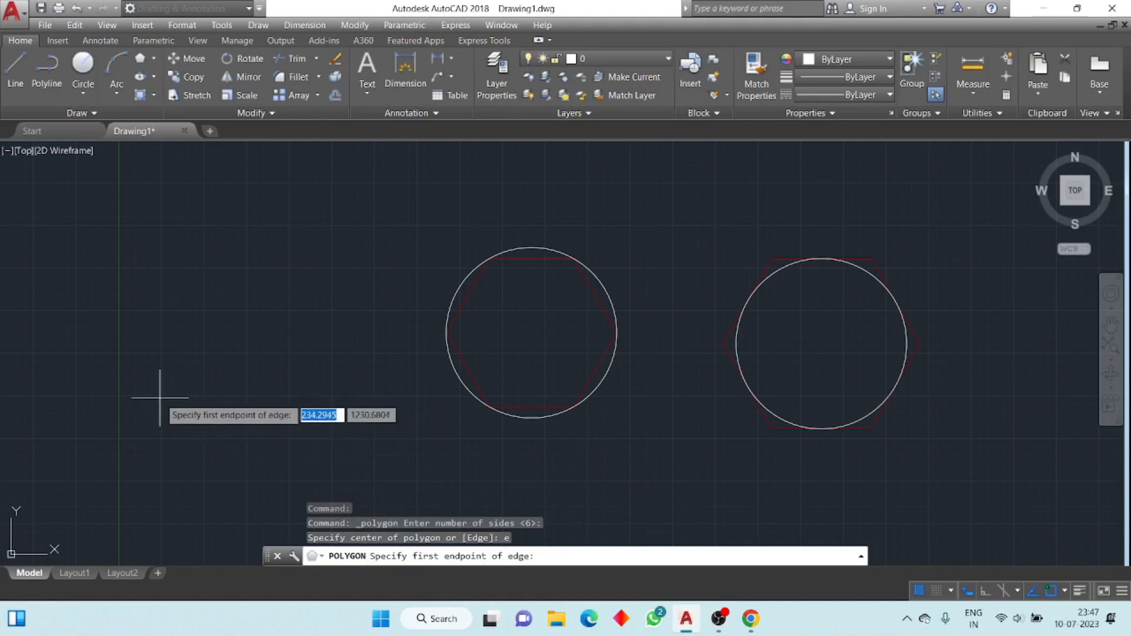
left_click(175, 365)
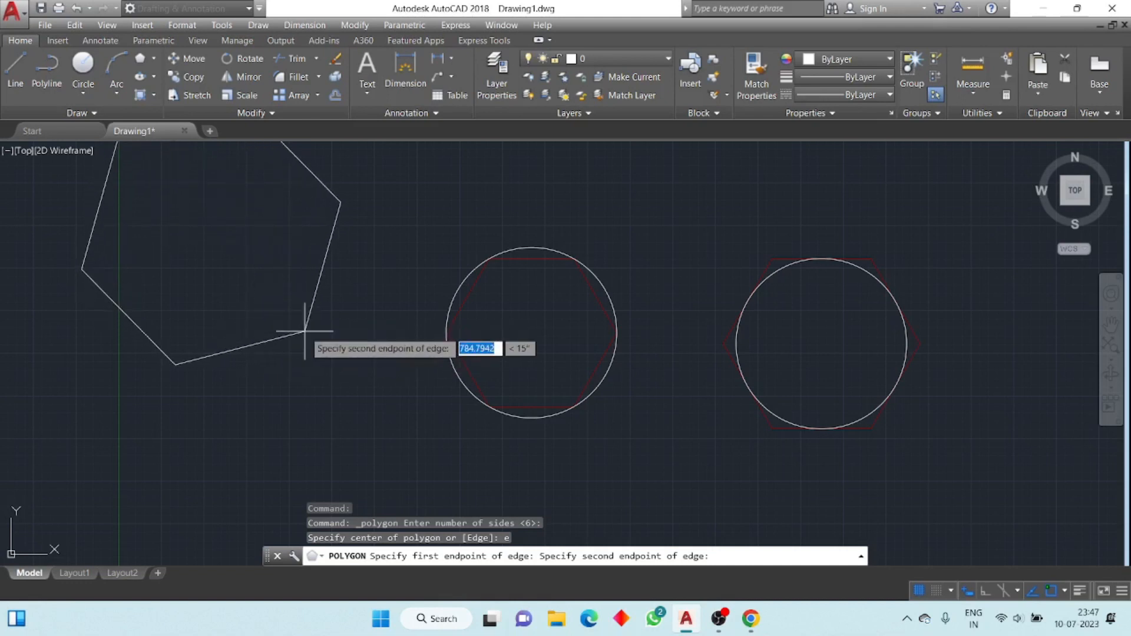
type("500")
key("Return")
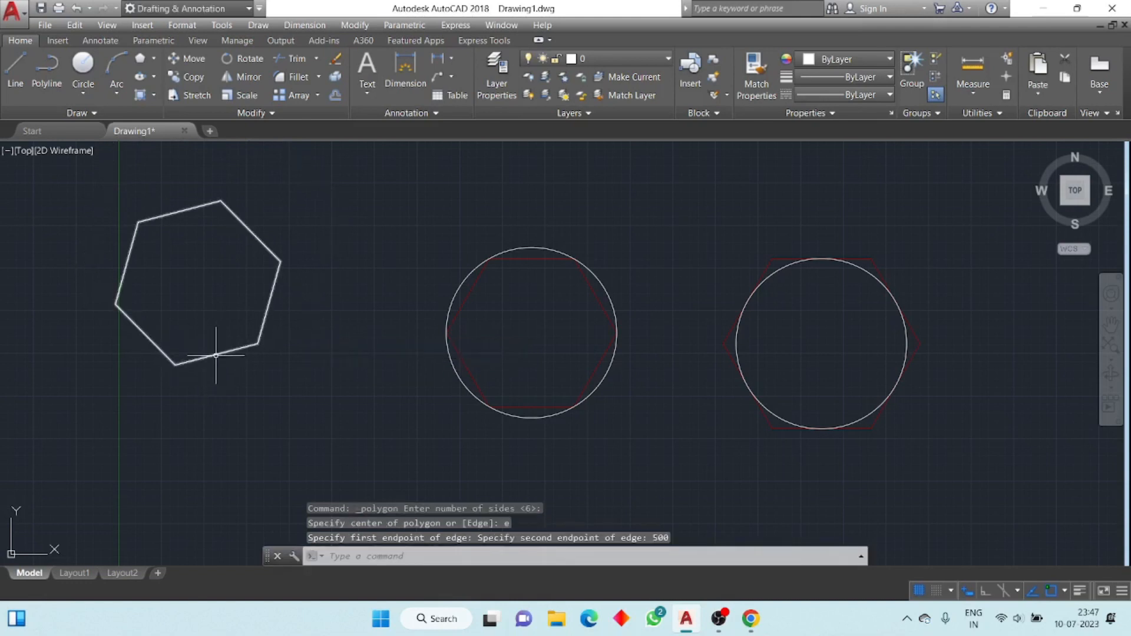
- Check the length of the tilted hexagon's lower edge with a dimension preview, without placing the dimension
left_click(419, 69)
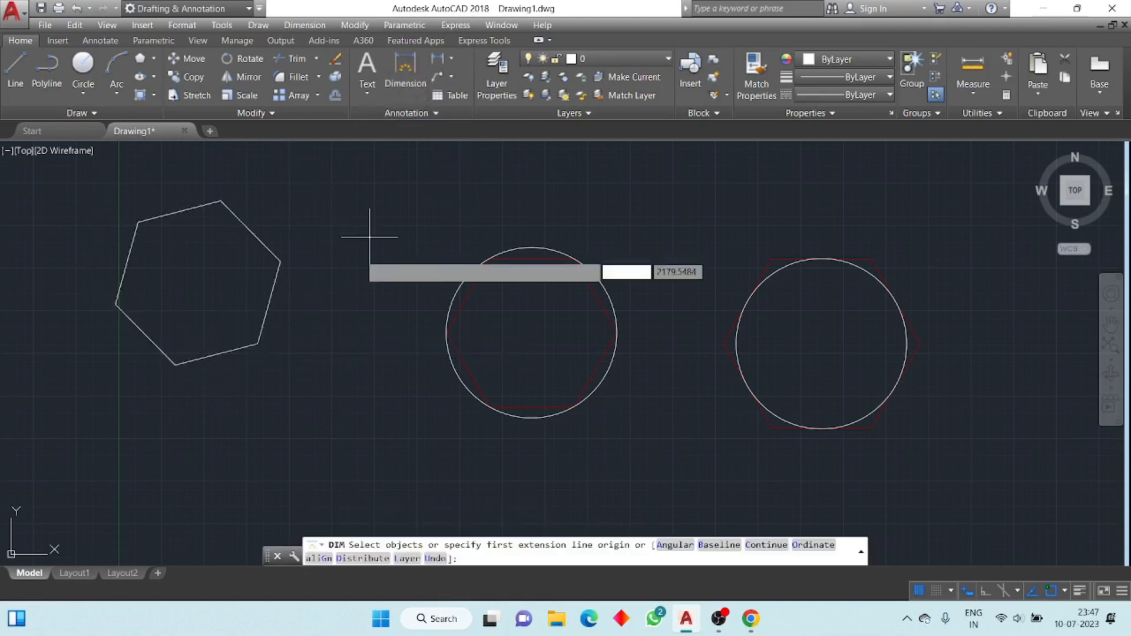
left_click(175, 365)
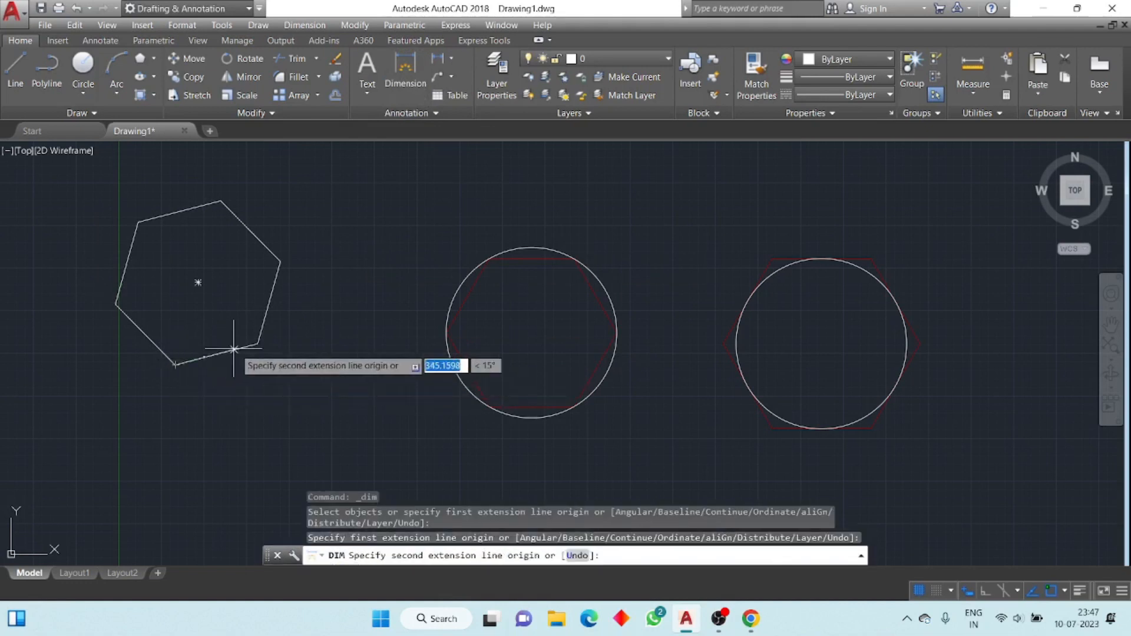
left_click(257, 344)
scroll(177, 362, "up", 10)
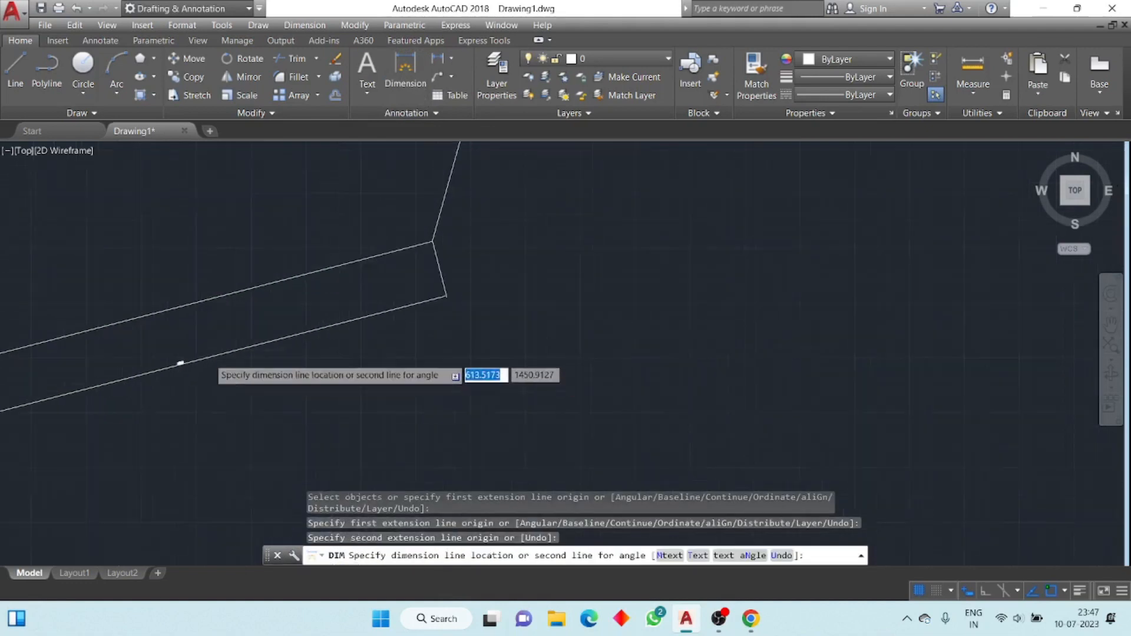
scroll(150, 377, "down", 6)
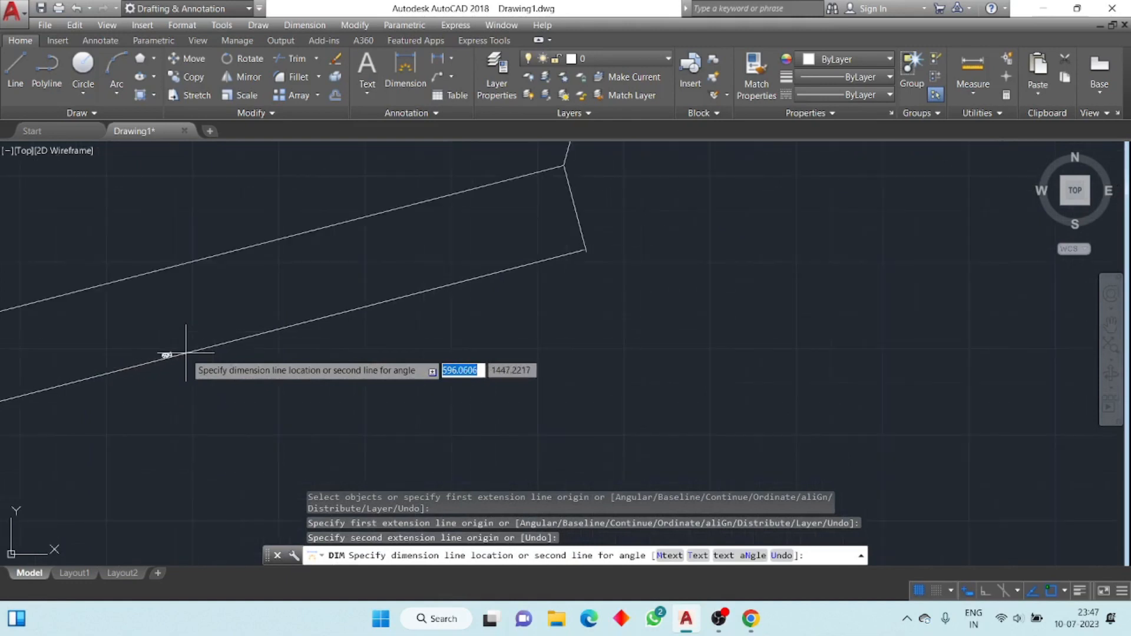
key("Escape")
scroll(194, 354, "down", 5)
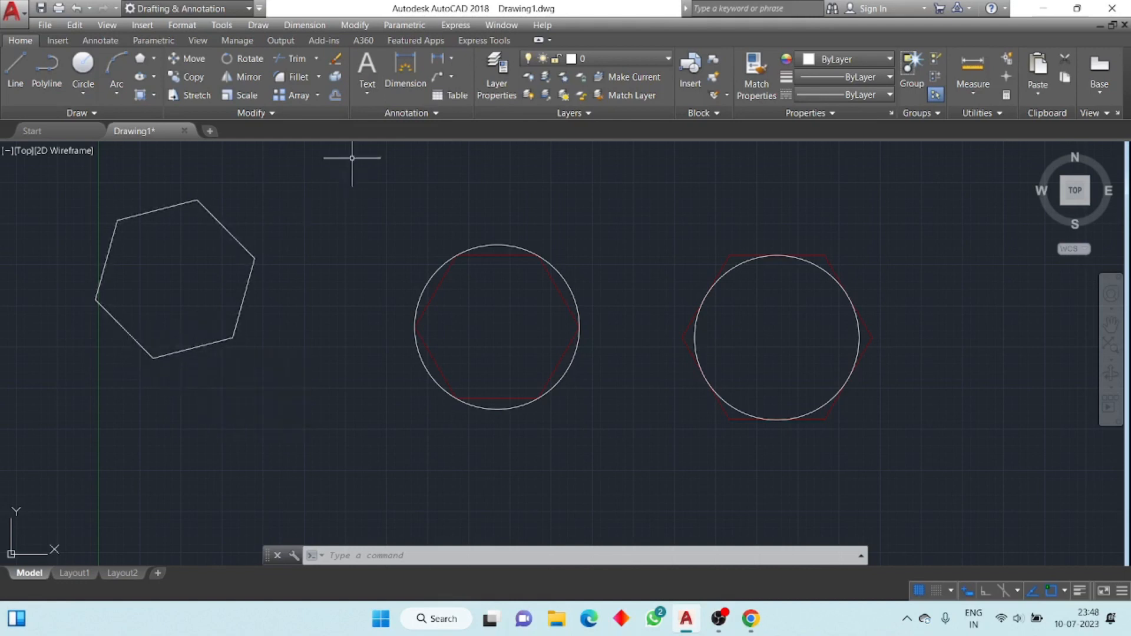
- Preview the dimension between the endpoints of the tilted hexagon's lower edge once more, leaving it unplaced
left_click(415, 73)
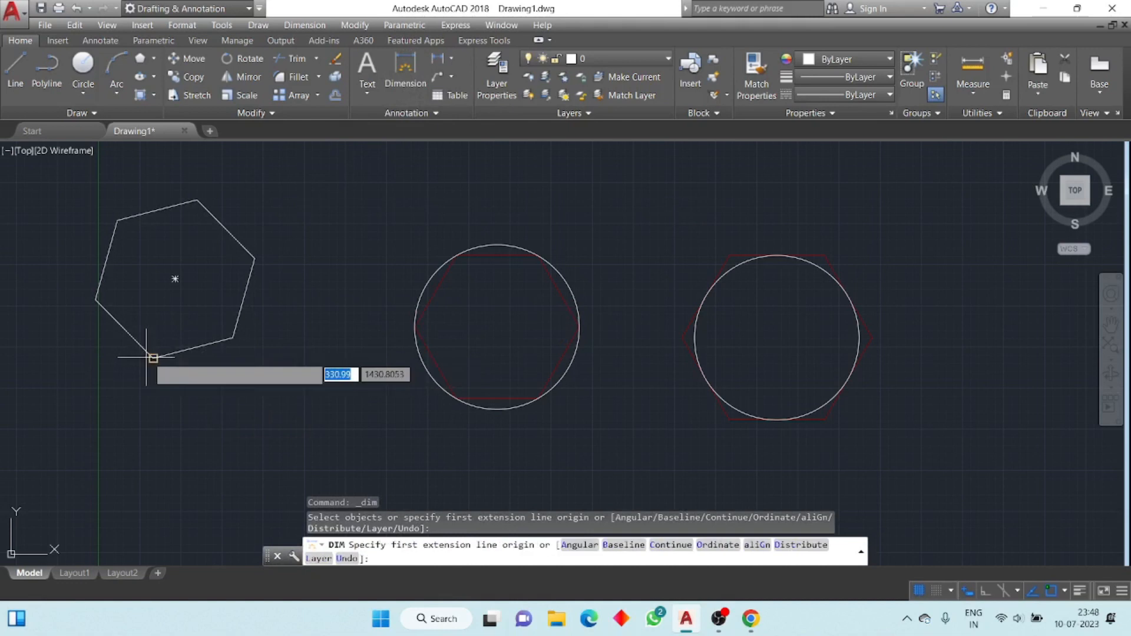
left_click(153, 358)
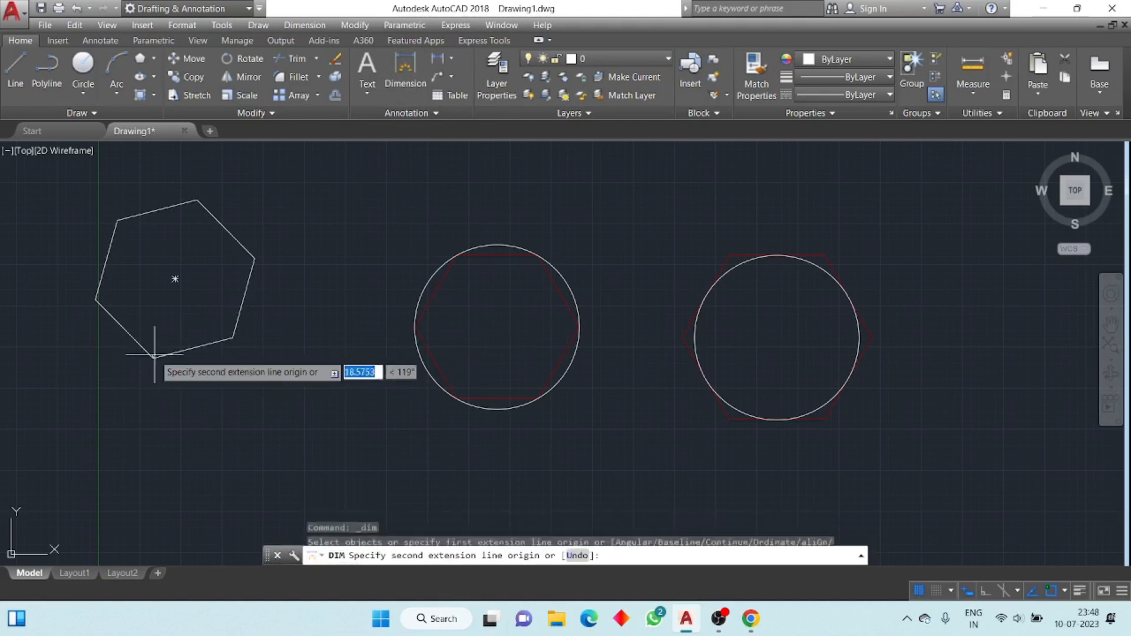
left_click(233, 338)
scroll(236, 336, "up", 10)
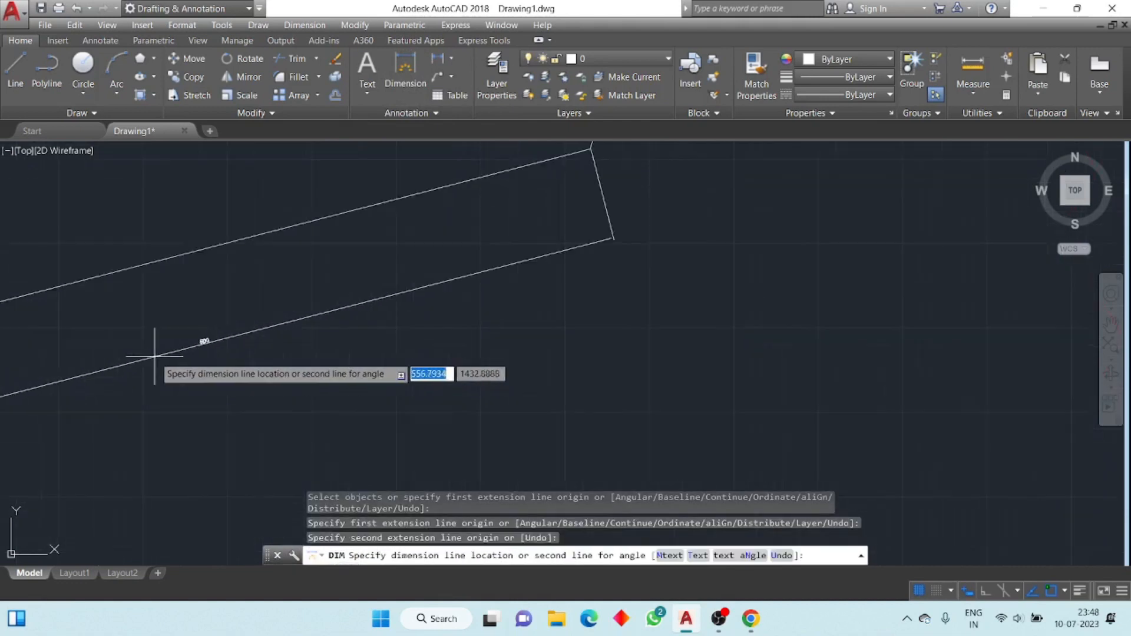
scroll(248, 334, "down", 8)
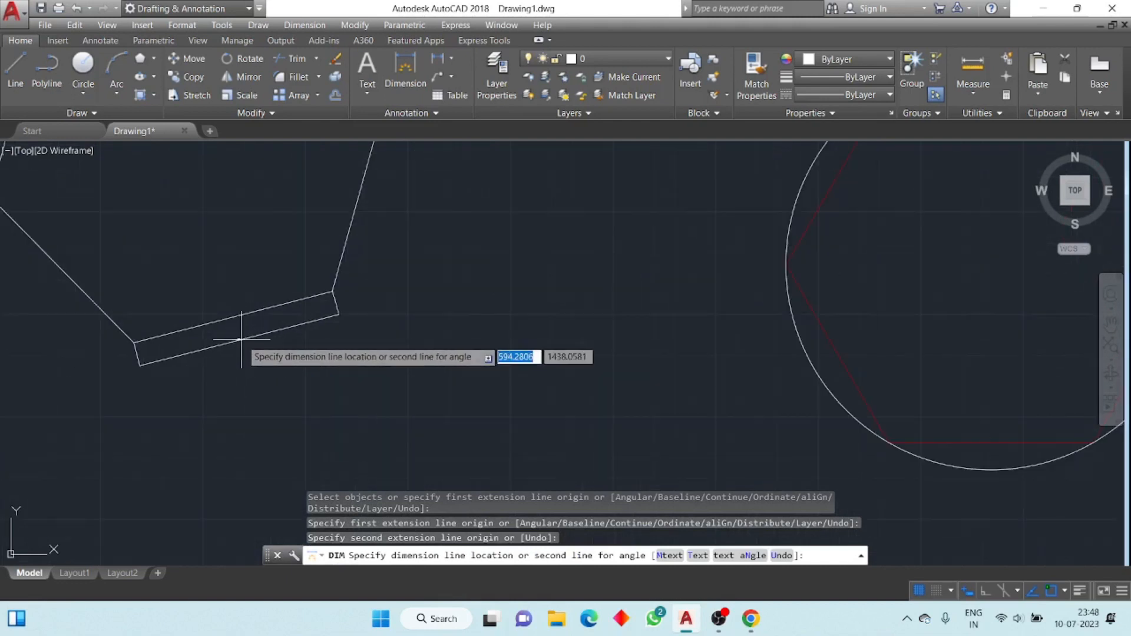
key("Escape")
scroll(250, 352, "down", 3)
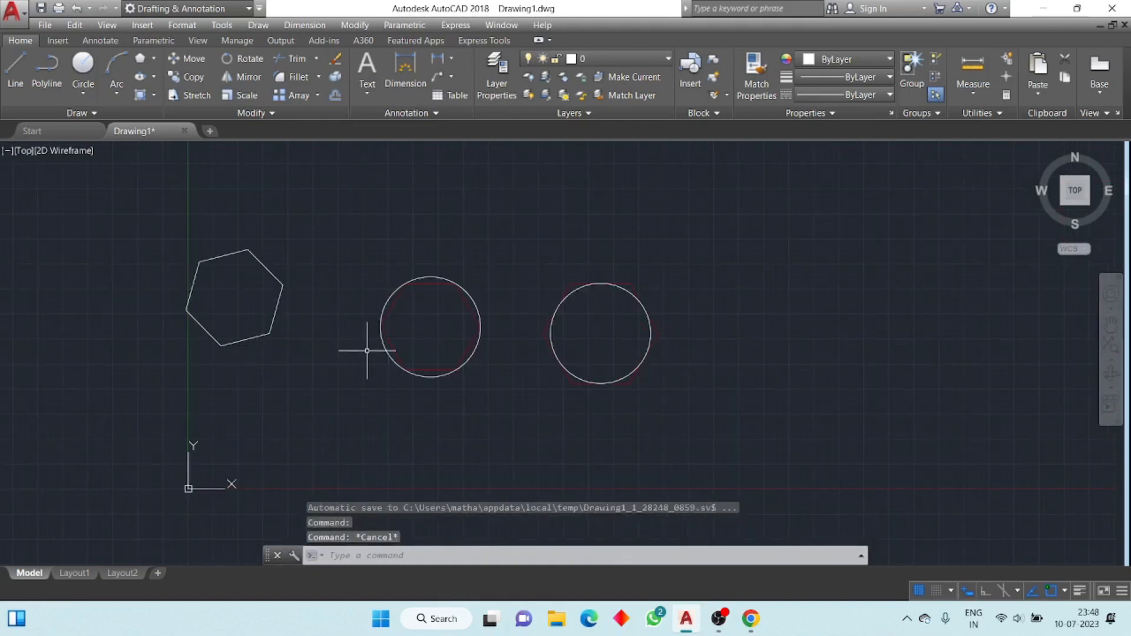